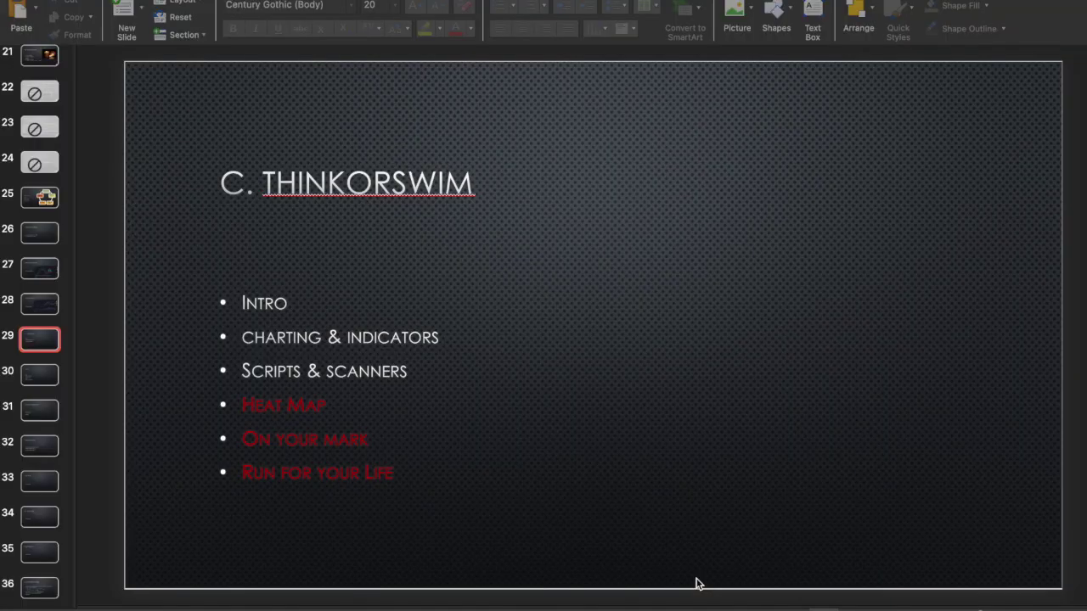
Step: Advance the PowerPoint deck from slide 29 to slide 30, INTRO
key("Down")
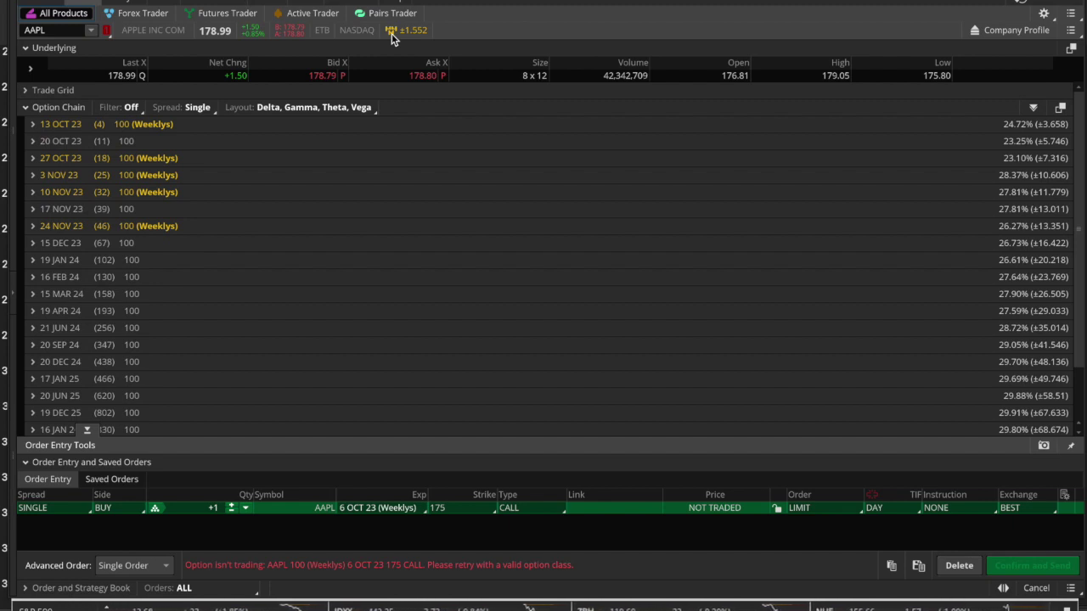
Step: Open the AAPL symbol's action menu with its buy, sell and alert options
left_click(222, 34)
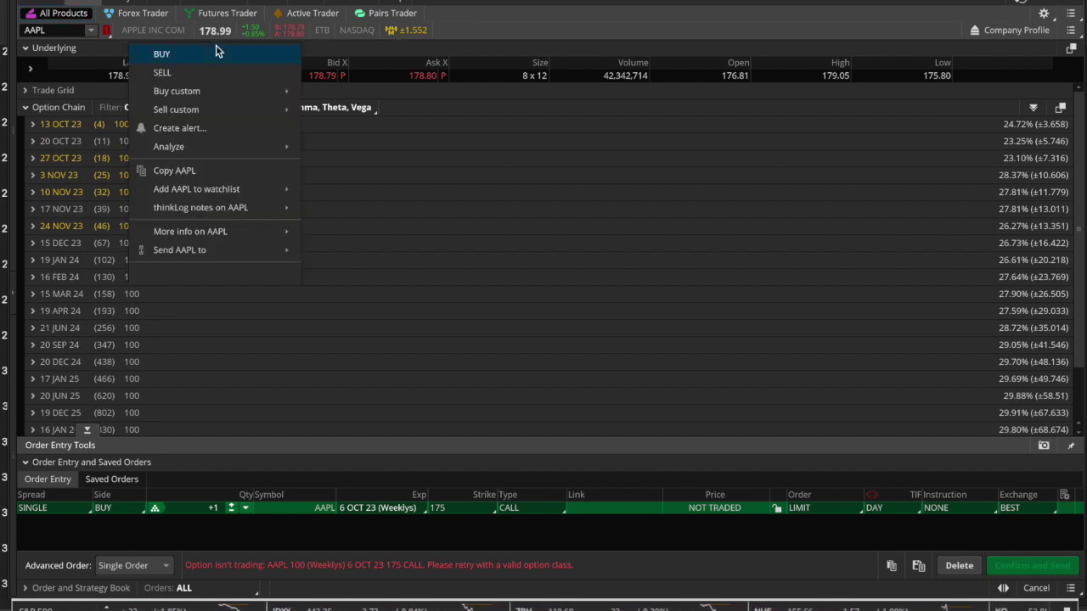
Step: Create a BUY +100 AAPL share order from the symbol's action menu
left_click(215, 47)
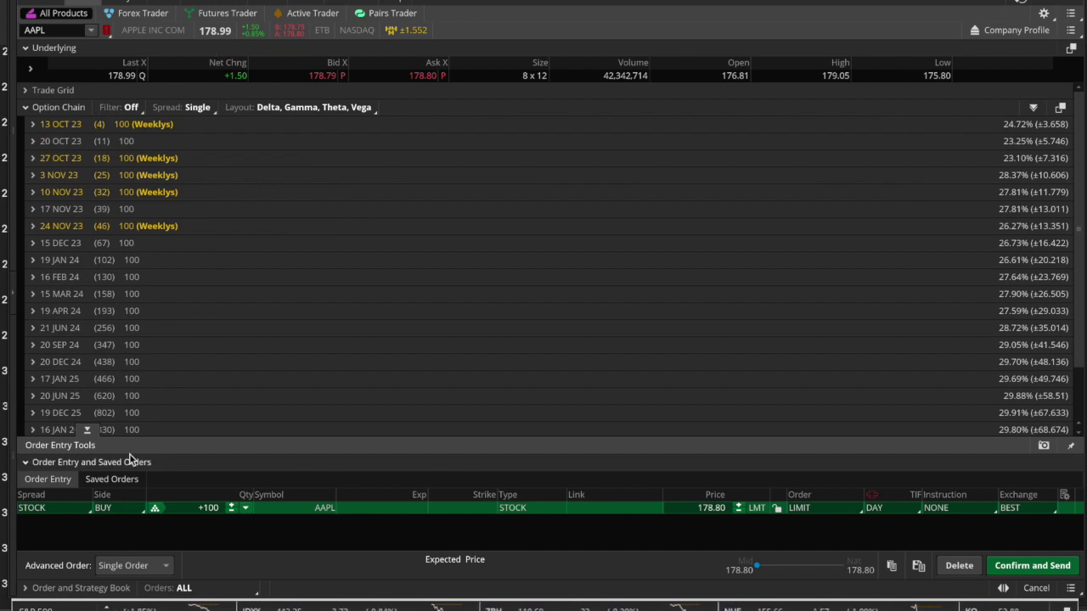
left_click(86, 433)
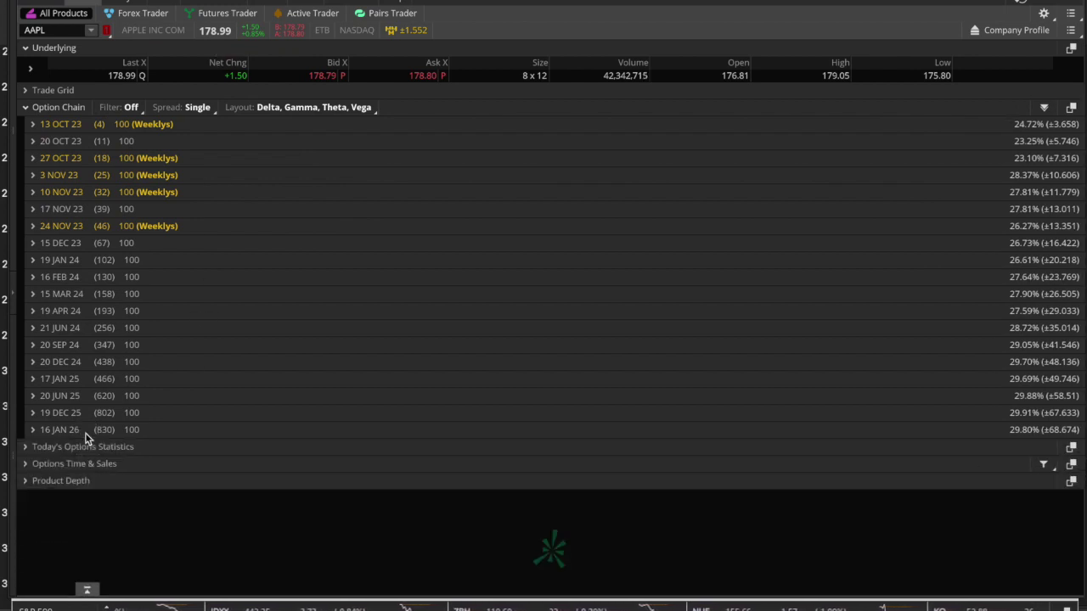
left_click(216, 31)
left_click(214, 53)
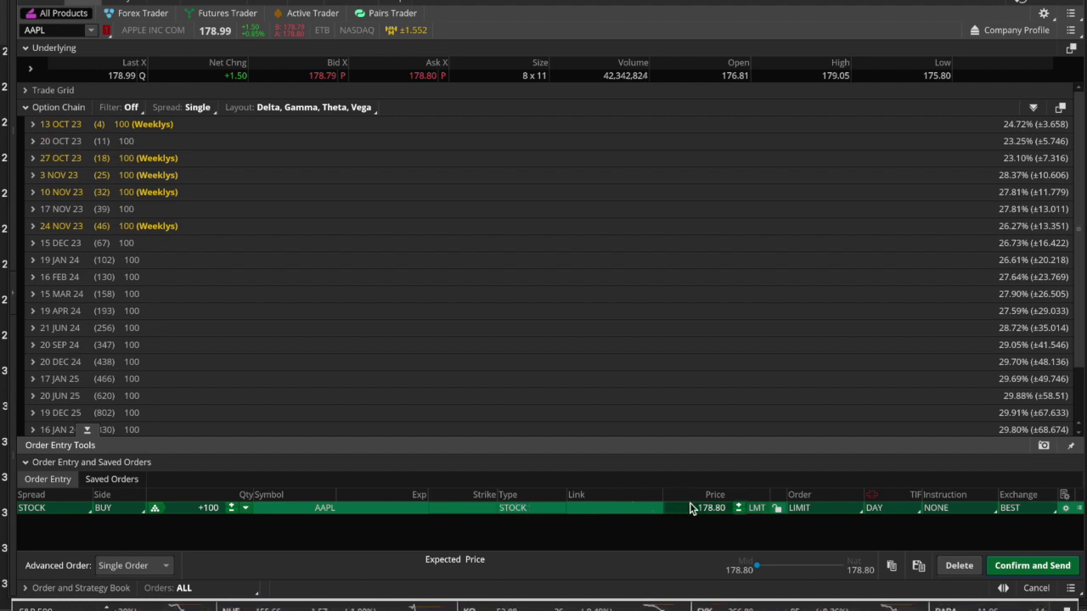
Step: Keep the LIMIT order type, adjust the limit price to 178.82, and review the order confirmation
left_click(799, 508)
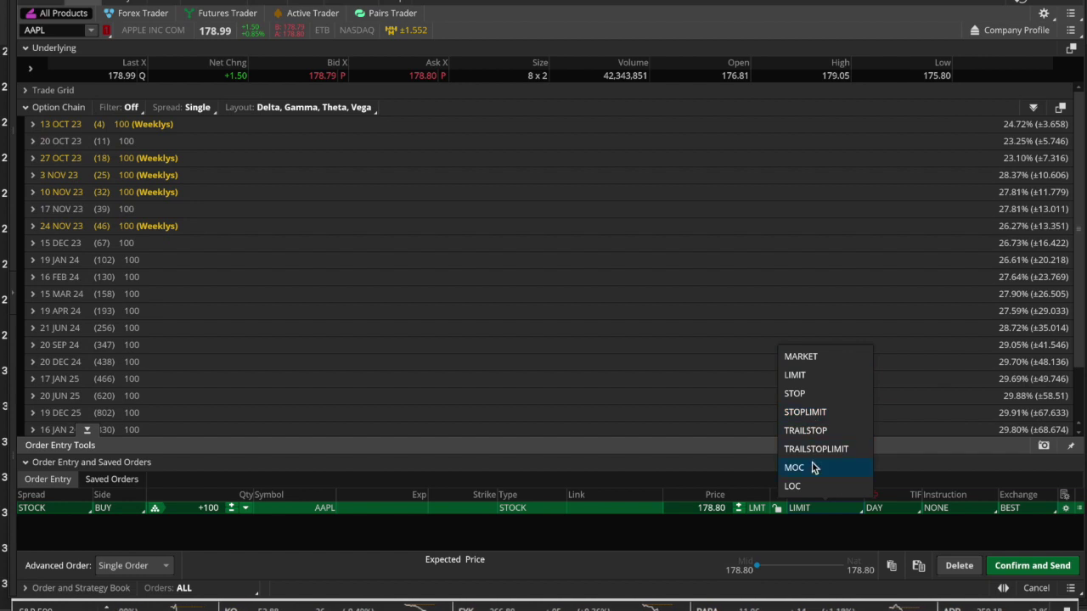
left_click(778, 514)
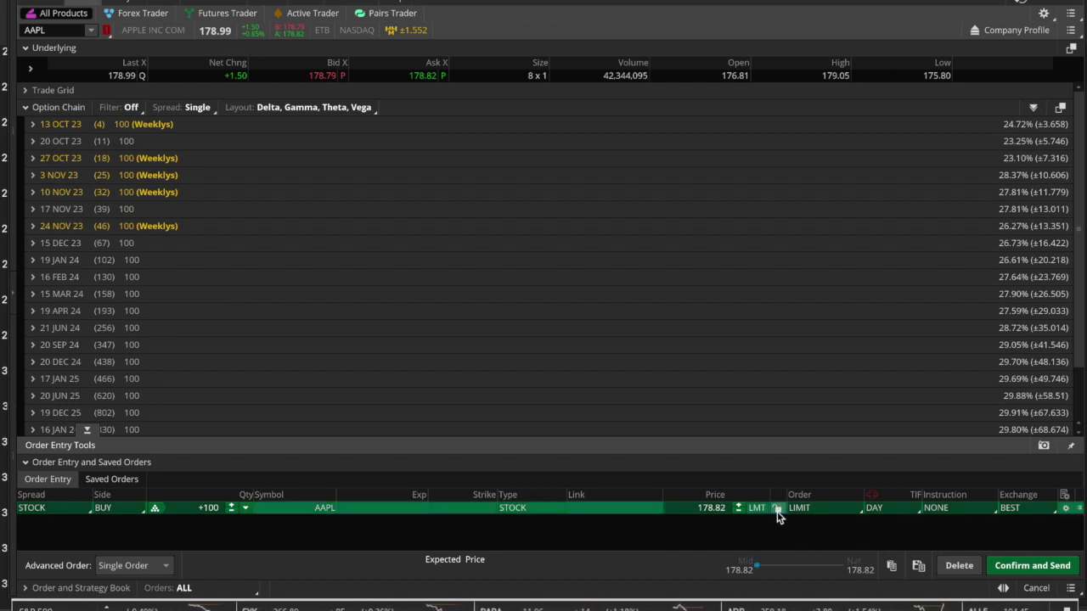
left_click(778, 510)
left_click(781, 567)
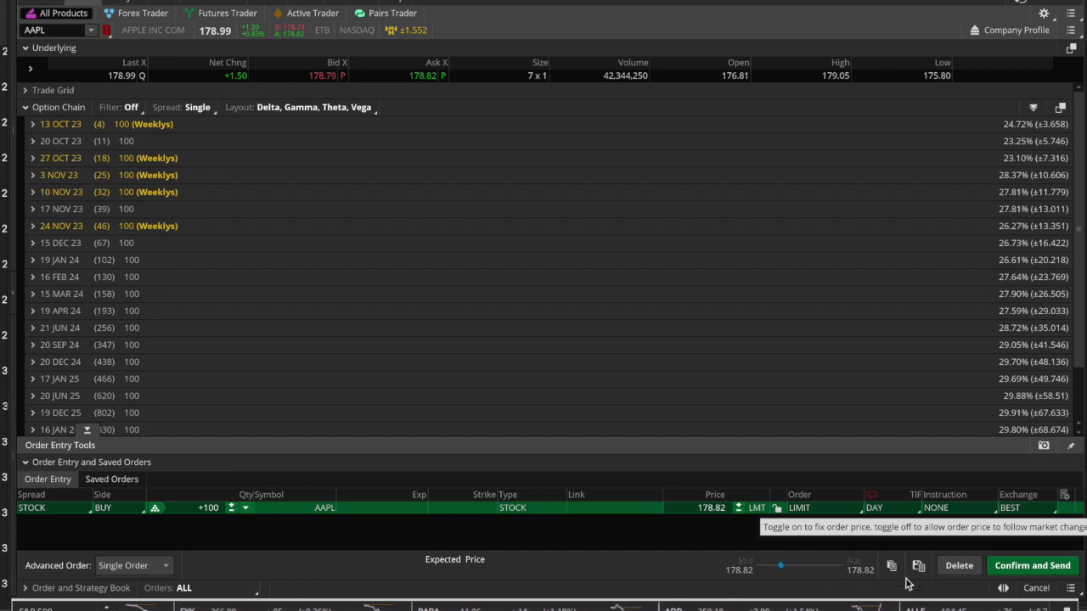
left_click(1014, 567)
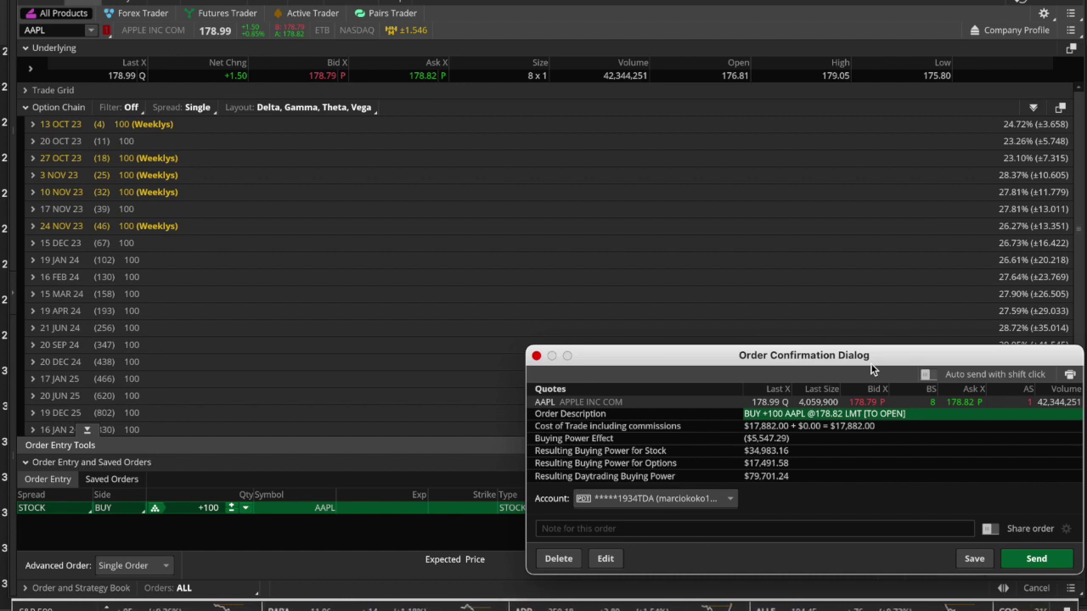
Step: Move the AAPL order confirmation aside and close it without sending the 100-share order
left_click_drag(871, 369, 763, 264)
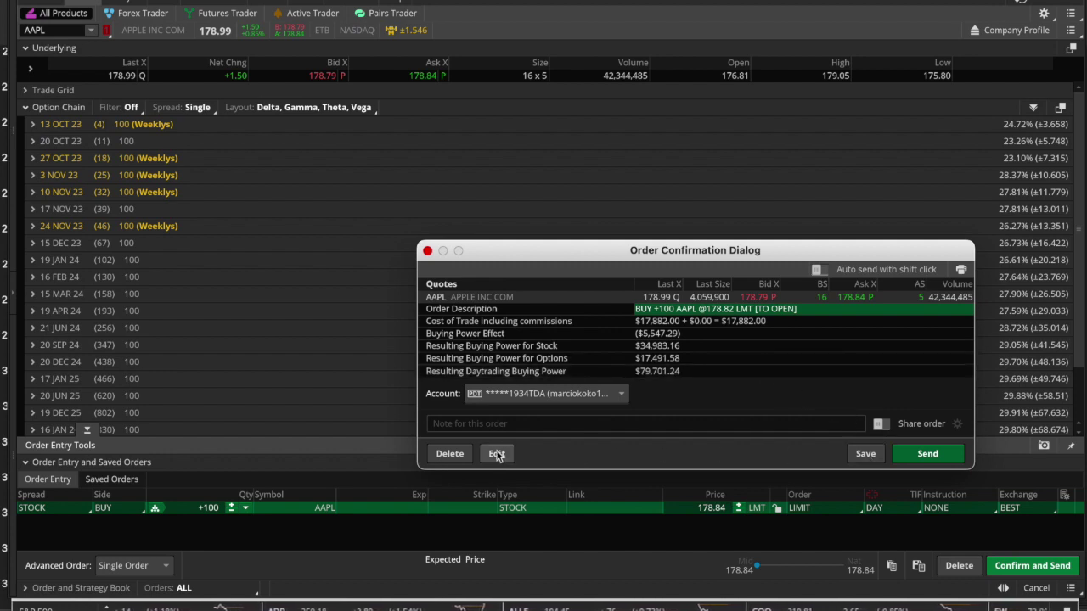
left_click(427, 252)
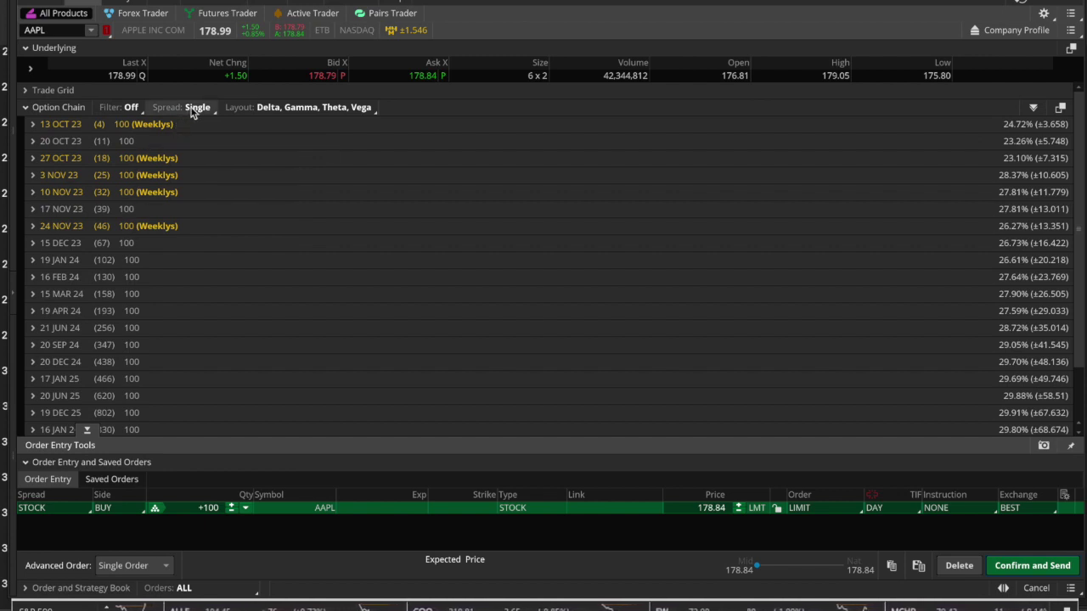
Step: Expand the 13 OCT 23 expiration and stage a buy of the AAPL 180 call at 1.25
left_click(34, 126)
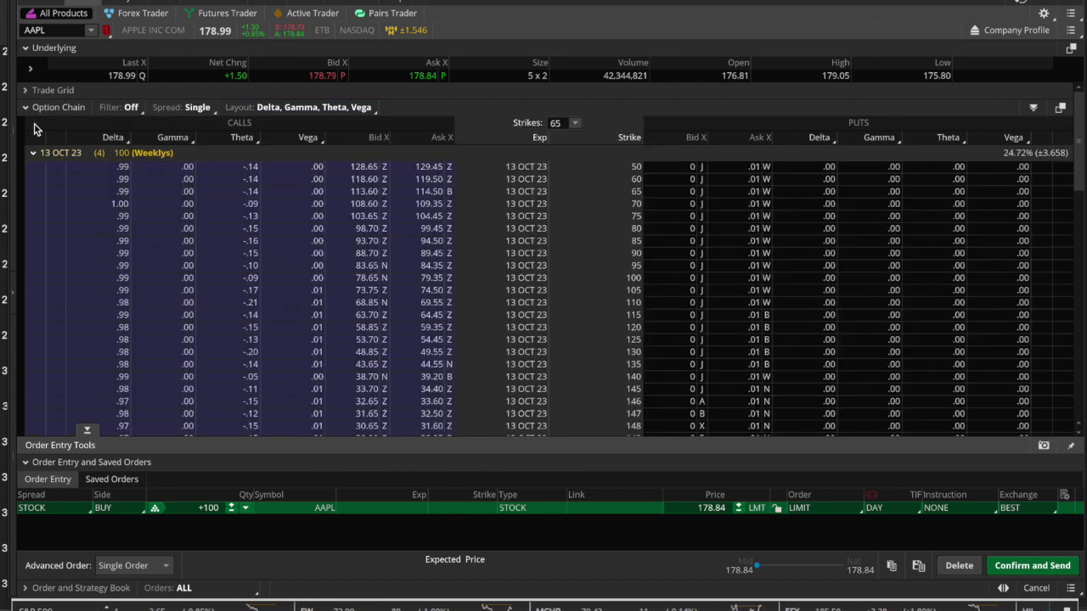
scroll(578, 369, "down", 5)
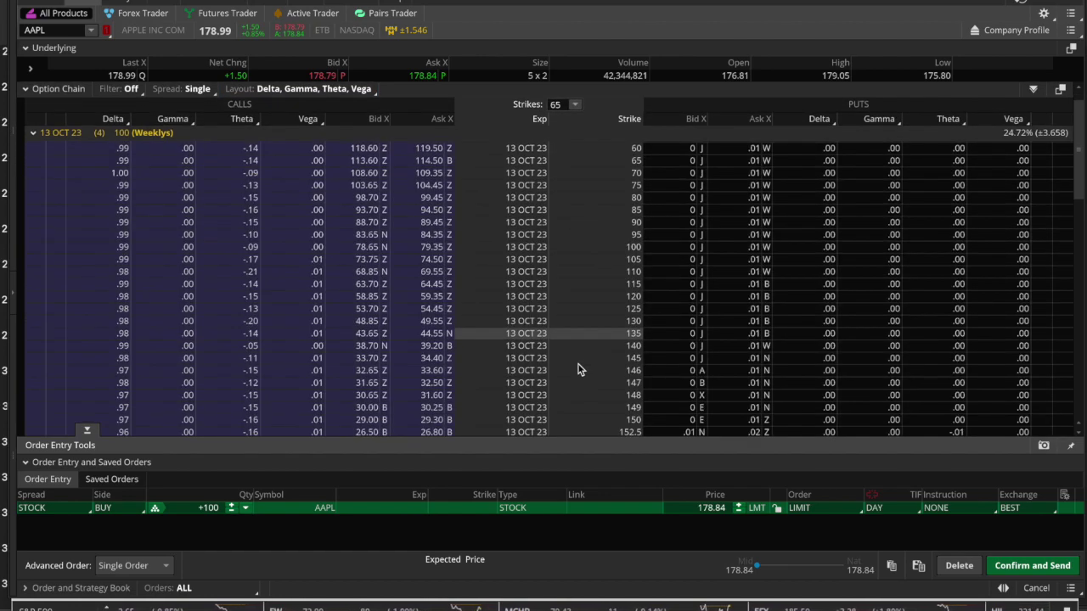
scroll(578, 369, "down", 5)
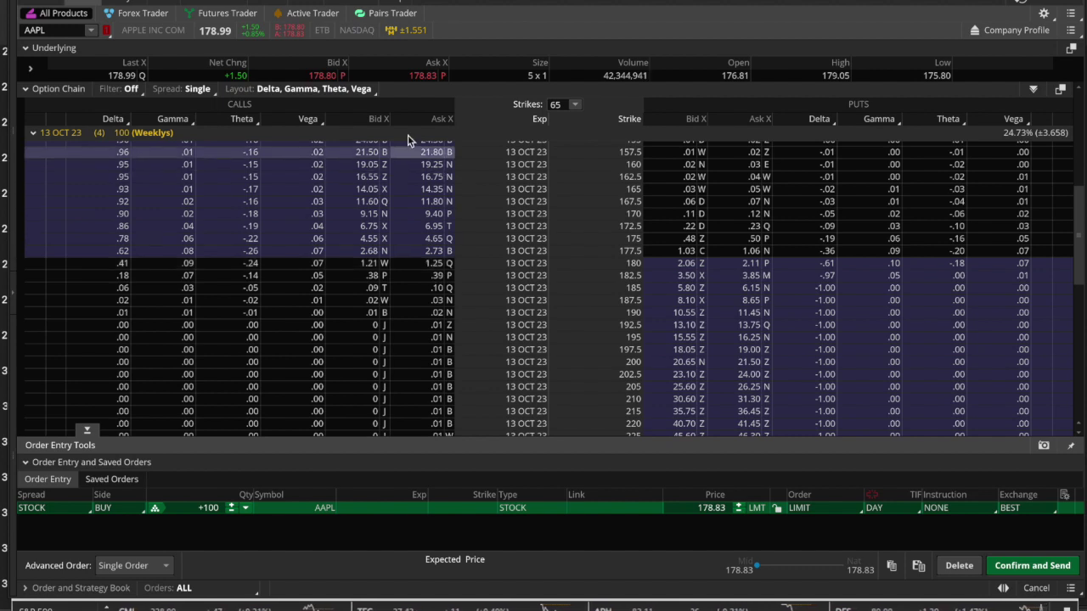
left_click(429, 267)
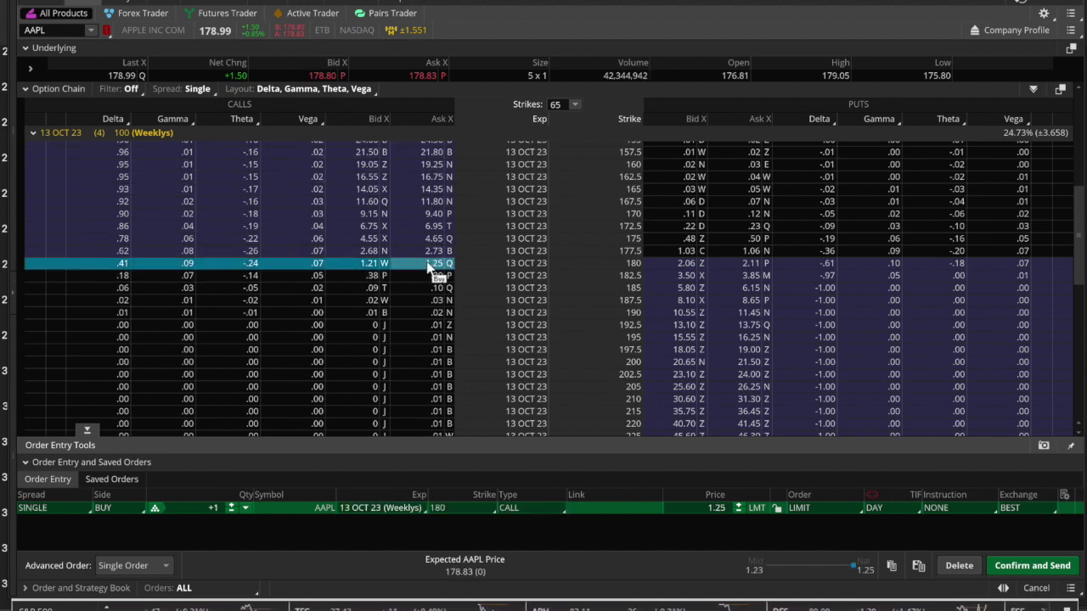
right_click(429, 267)
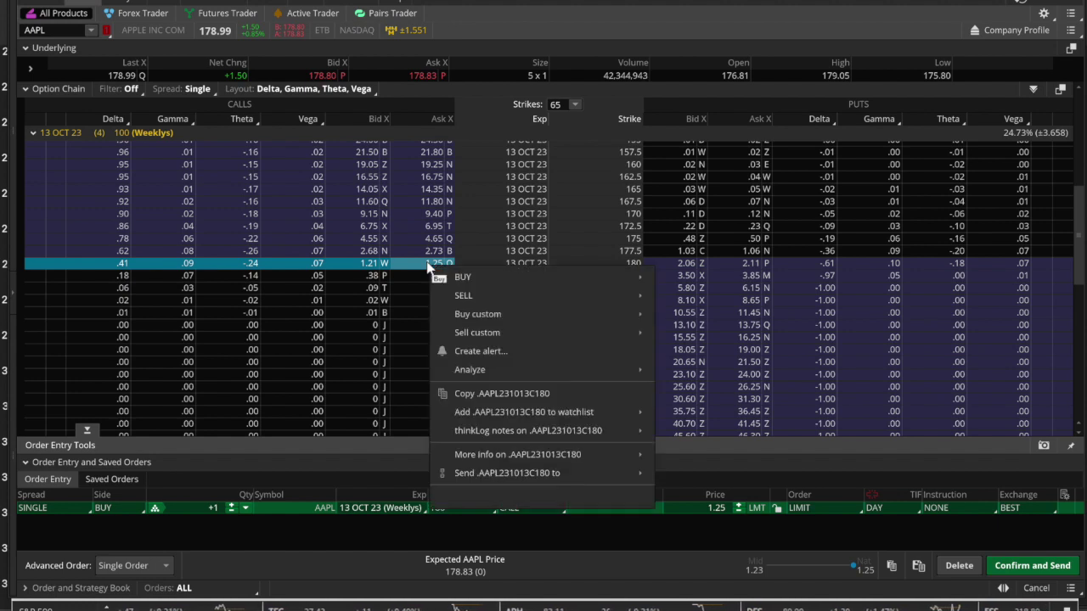
mouse_move(448, 281)
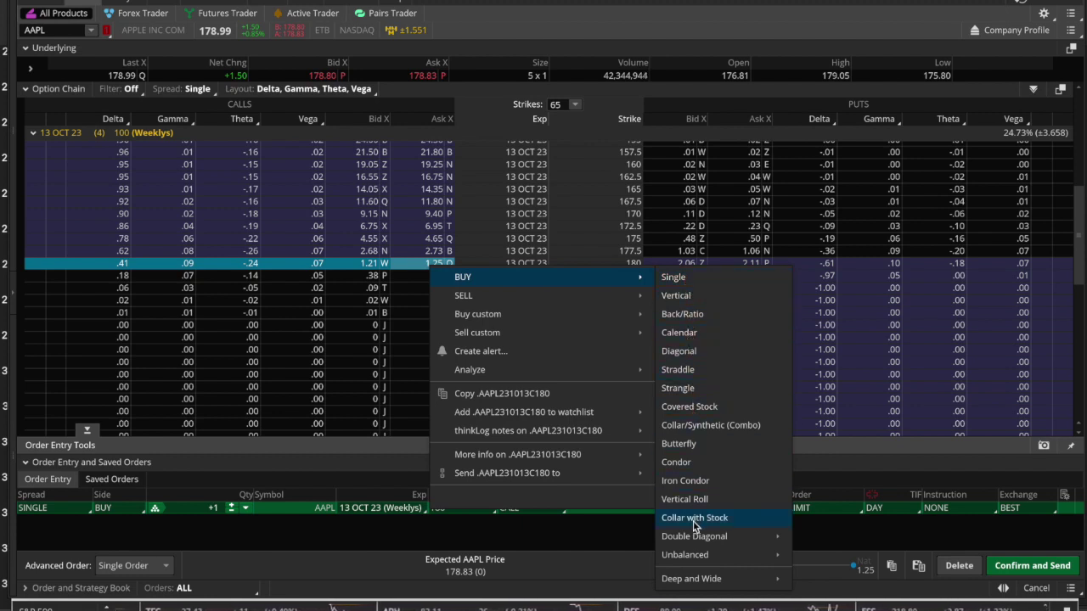
left_click(674, 278)
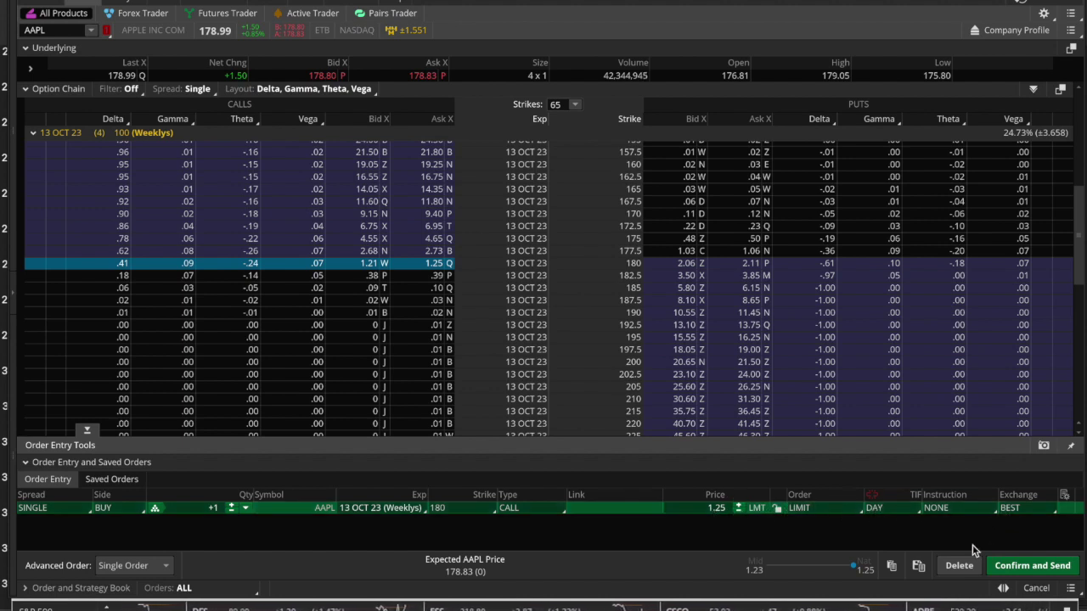
Step: Review the 180 call order confirmation, then bring up the AAPL Risk Profile
left_click(1001, 566)
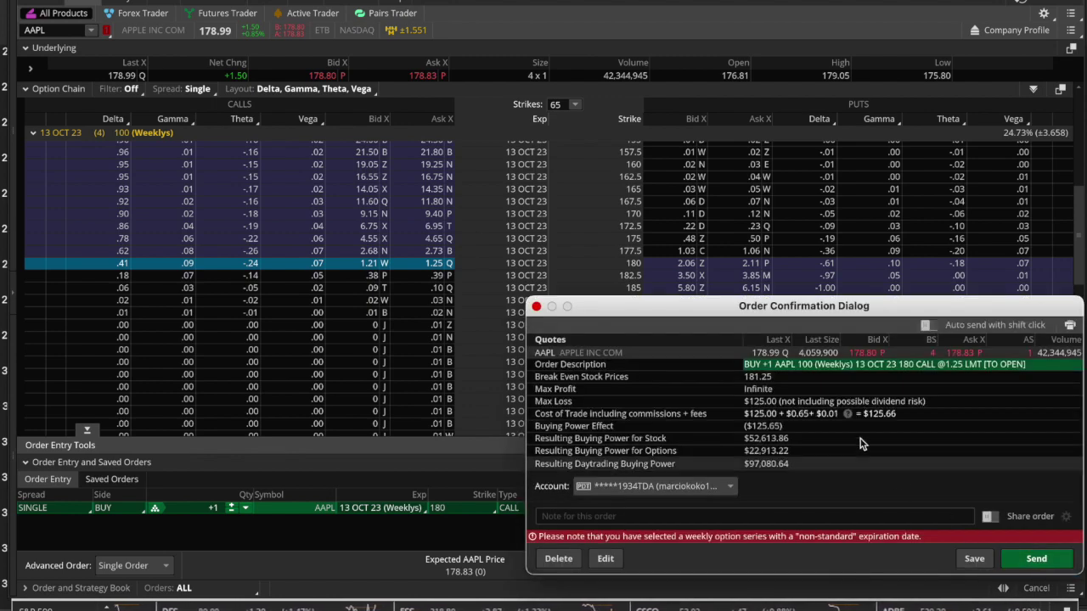
left_click_drag(724, 306, 654, 198)
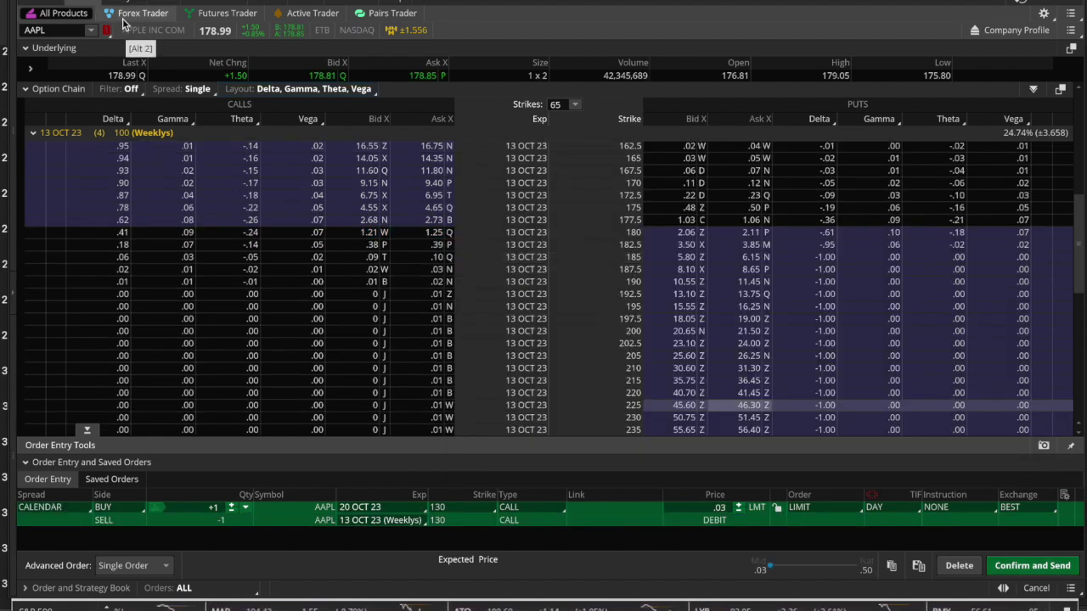
mouse_move(125, 4)
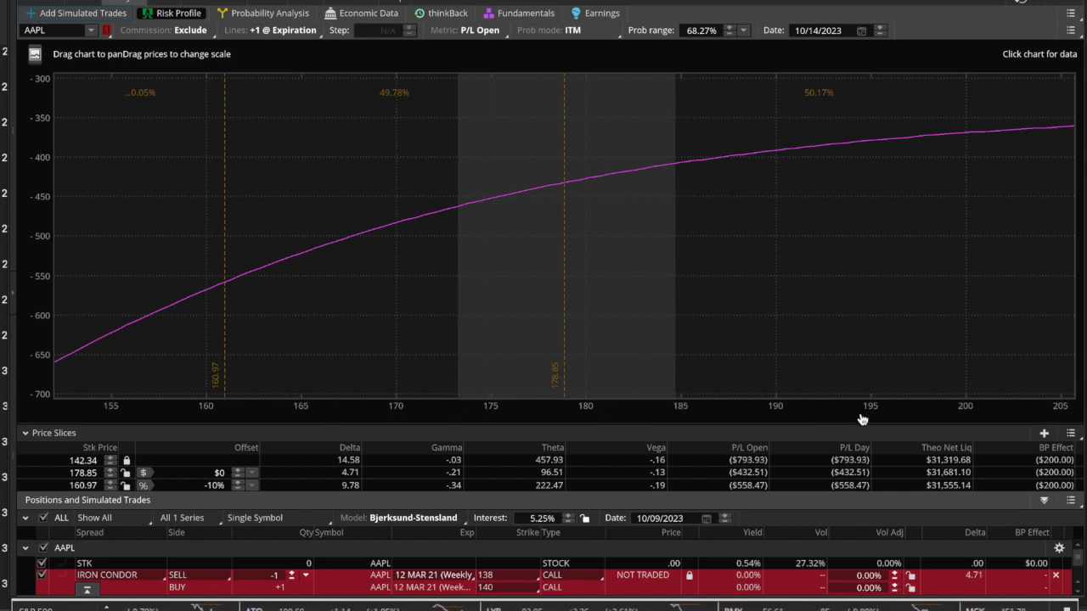
Step: Remove the iron condor from simulated trades, return to the AAPL option chain, and clear the pending calendar order
left_click(1051, 575)
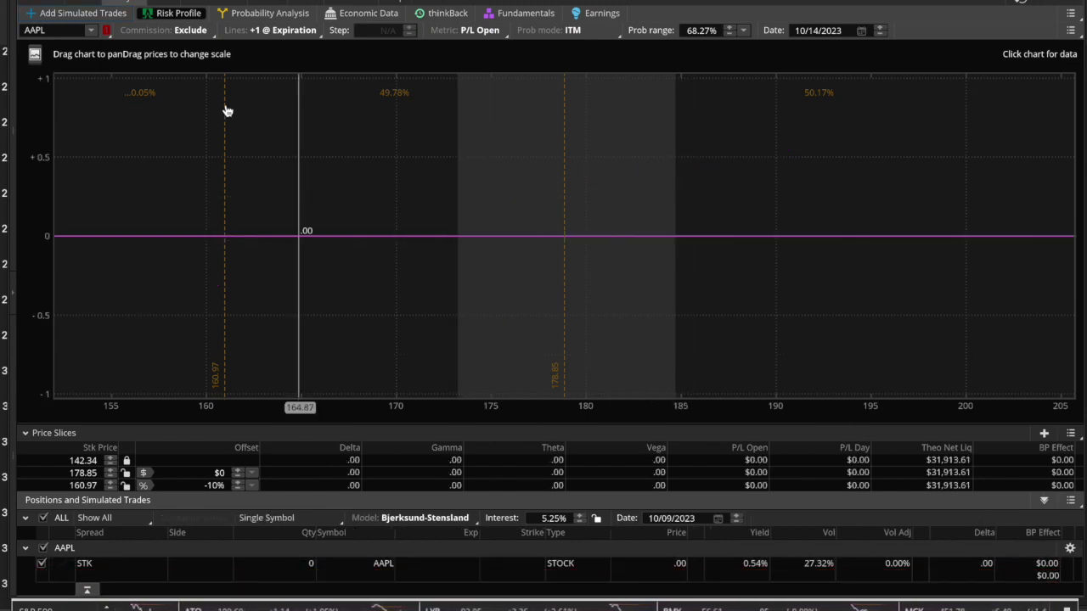
left_click(88, 2)
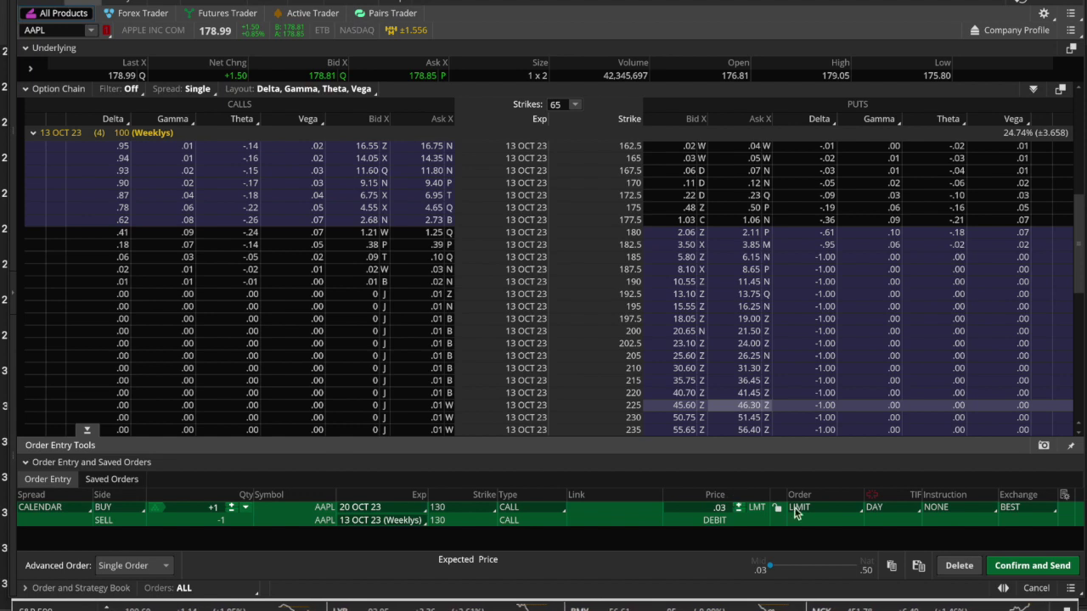
left_click(958, 565)
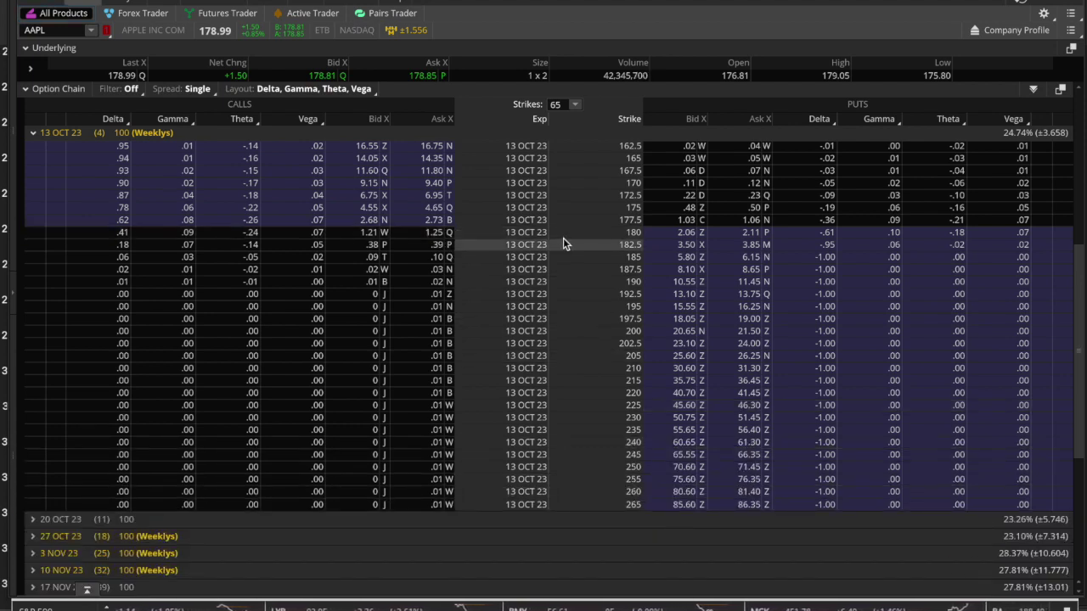
Step: Analyze buying the AAPL 13 OCT 23 180 call as a single simulated trade, then go to MarketWatch
left_click(440, 235)
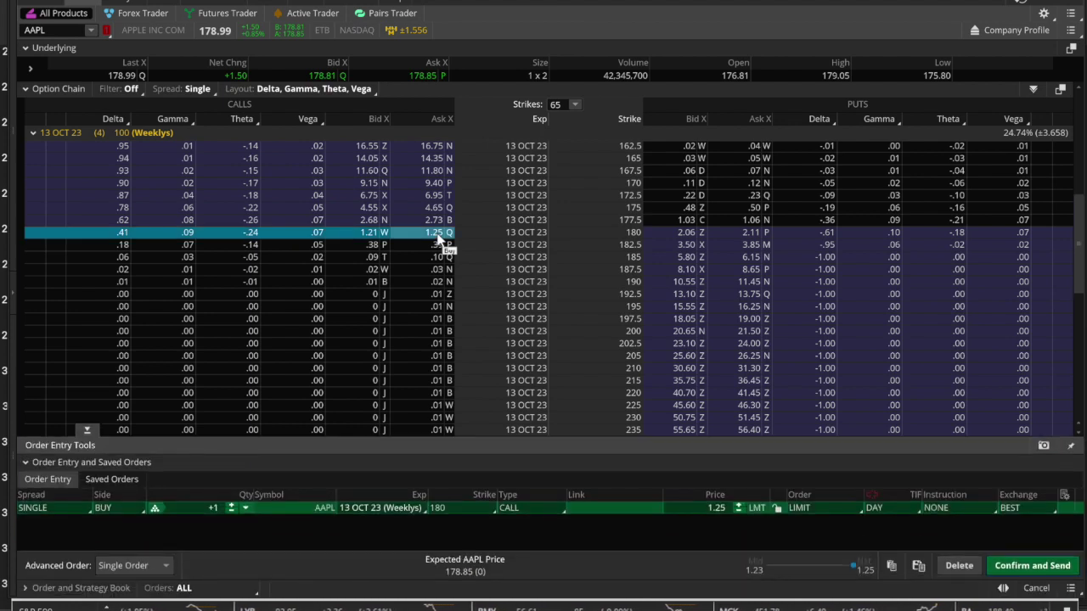
right_click(440, 241)
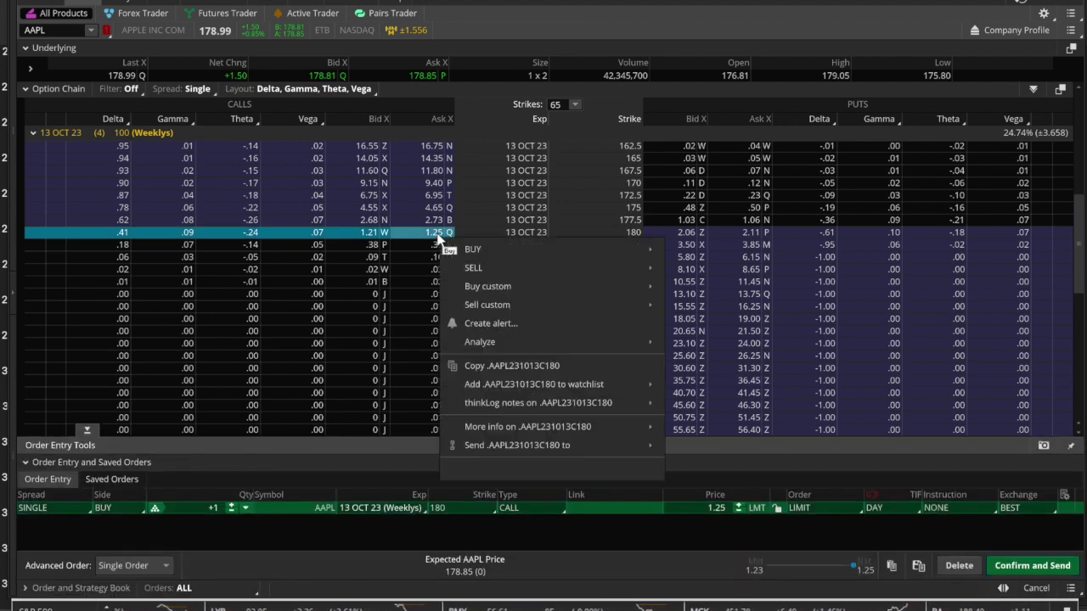
mouse_move(474, 248)
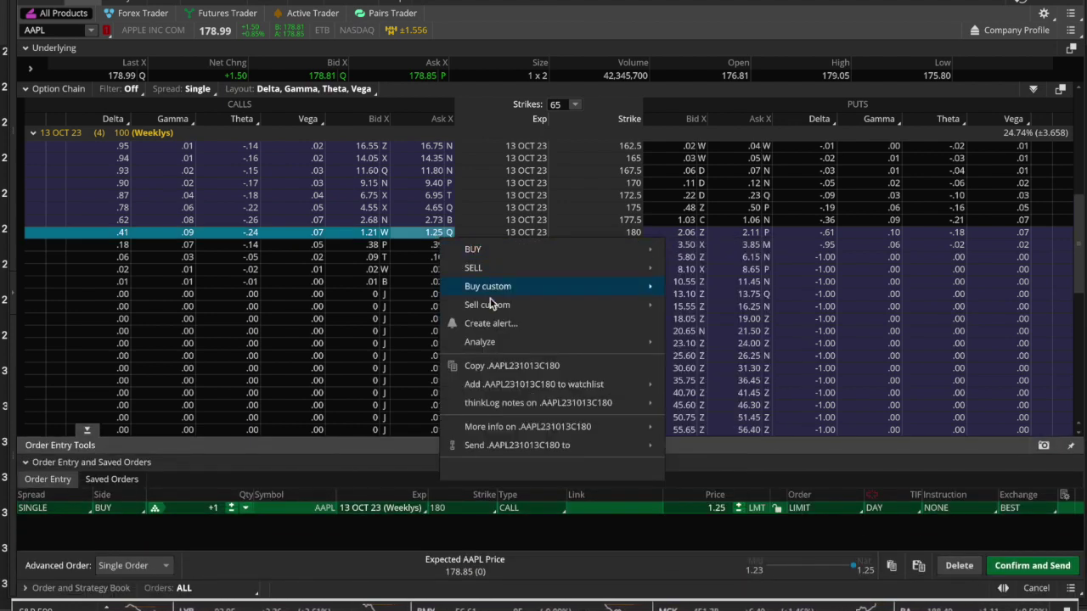
mouse_move(506, 343)
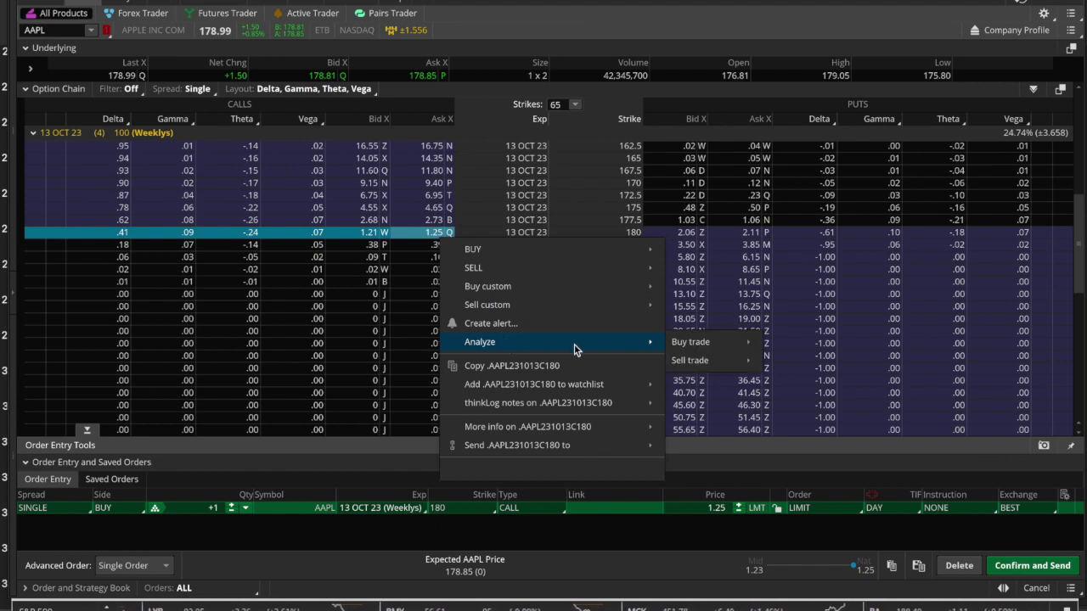
mouse_move(705, 342)
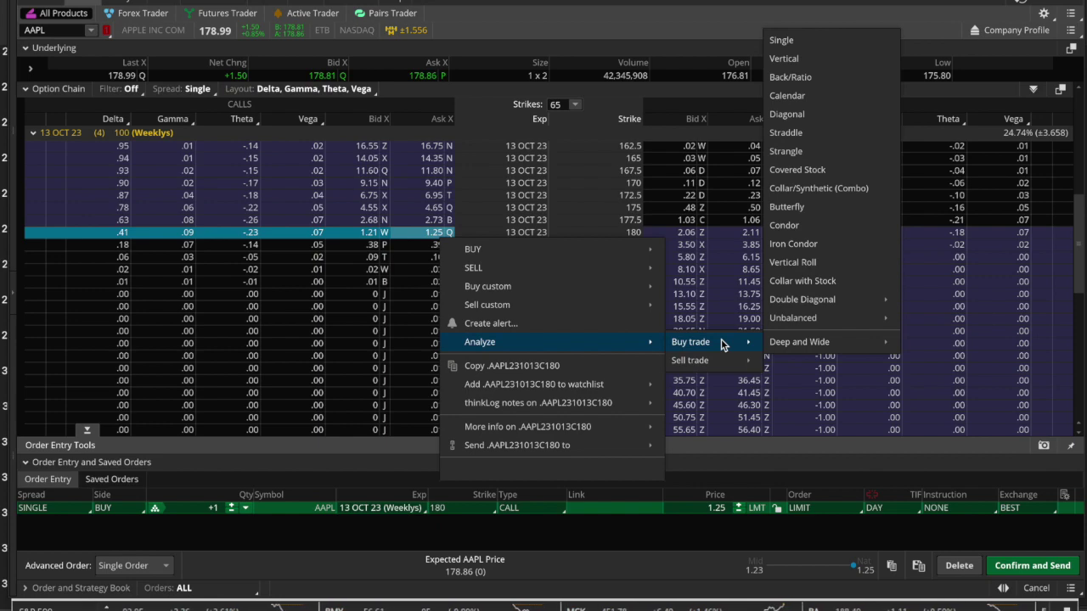
left_click(795, 46)
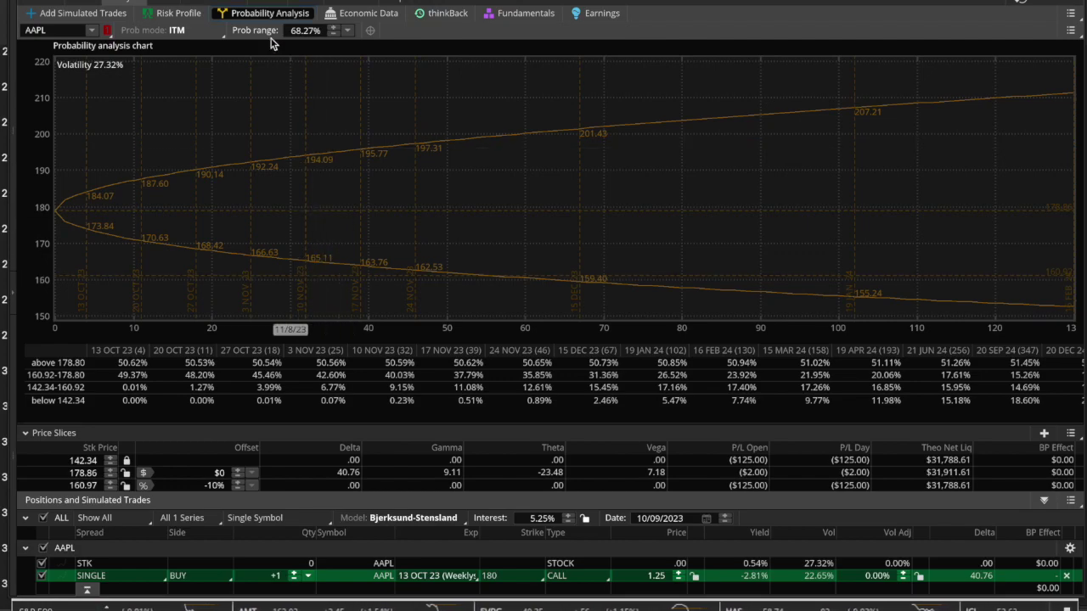
left_click(212, 3)
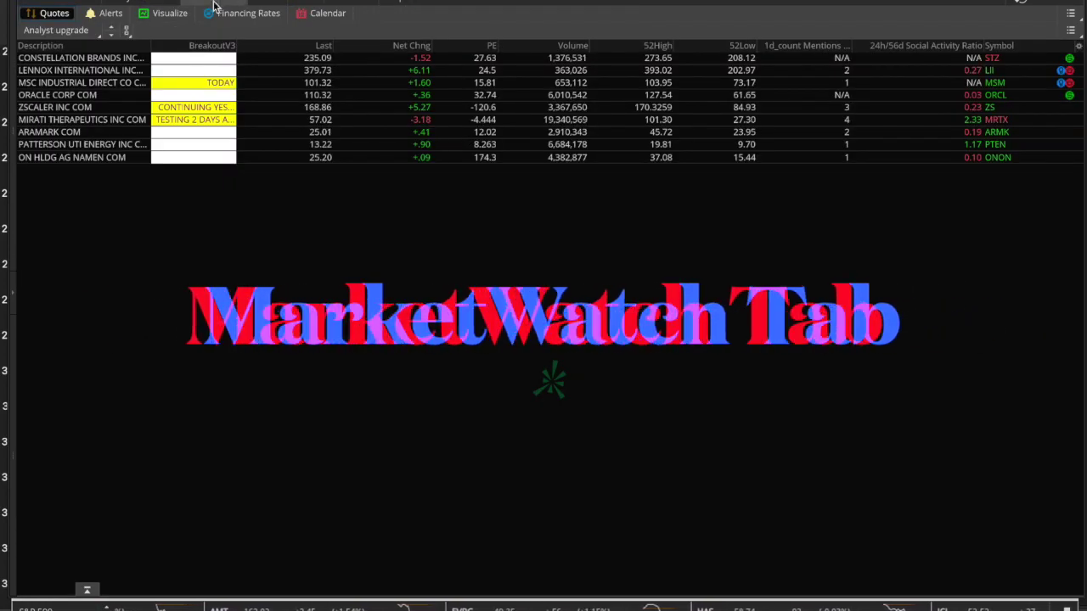
Step: Show the Personal default watchlist, then the Personal Rvol List watchlist
left_click(82, 31)
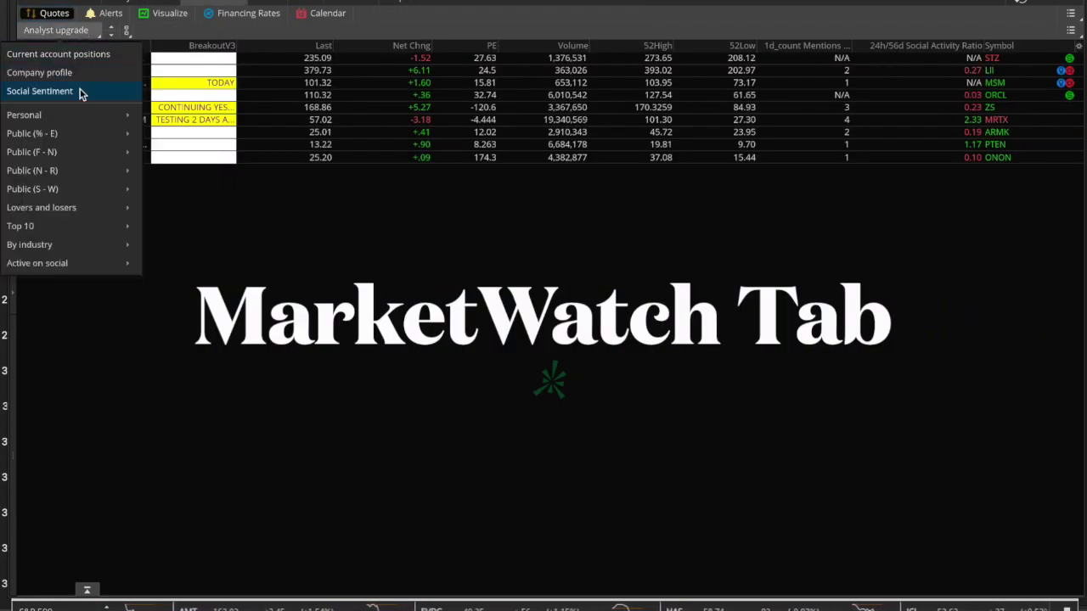
mouse_move(88, 122)
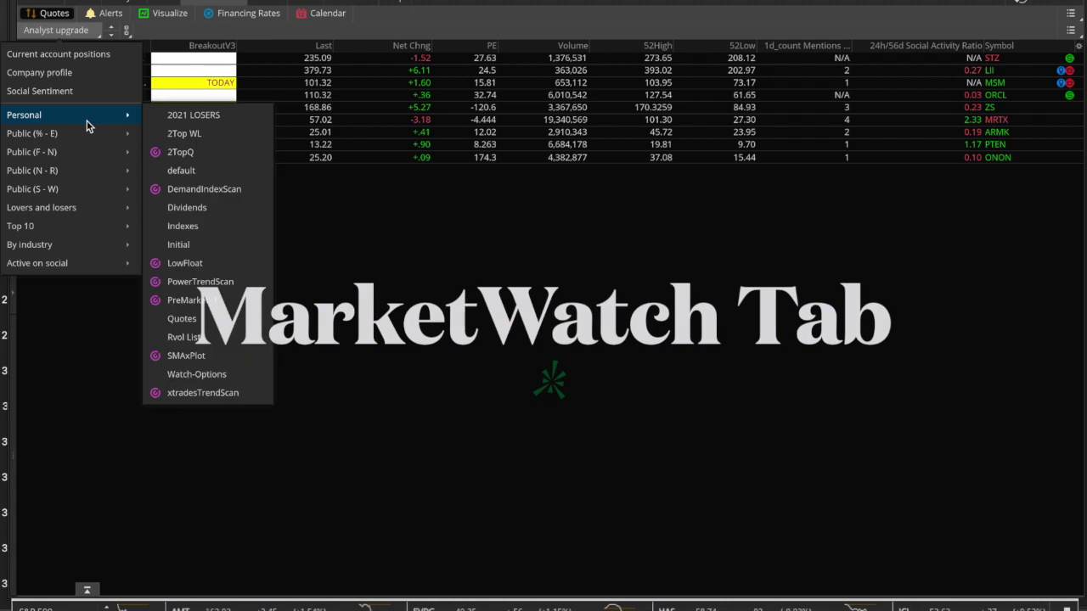
left_click(183, 171)
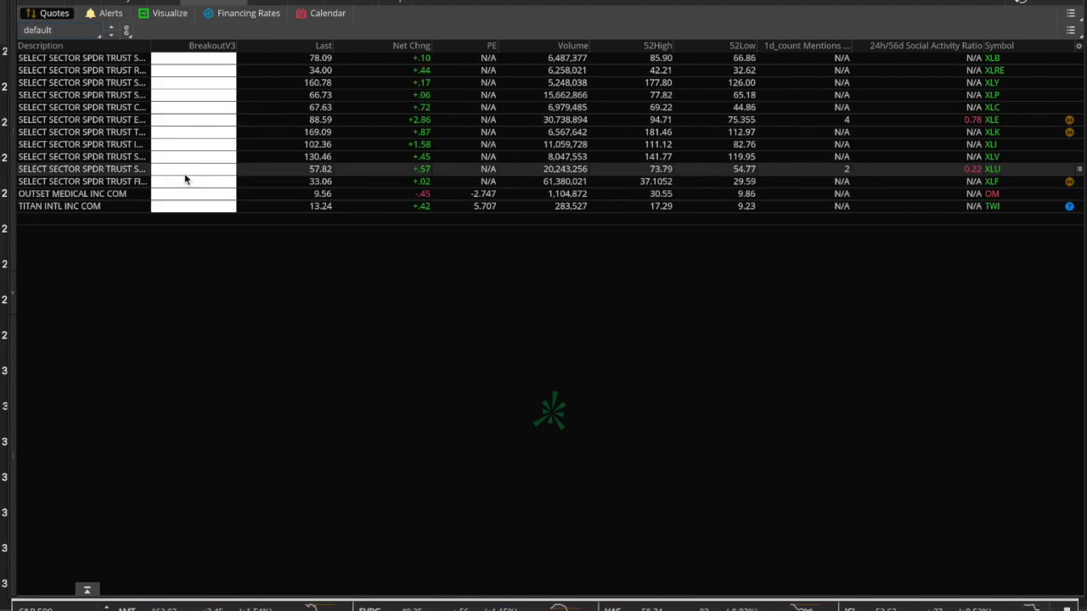
left_click(71, 31)
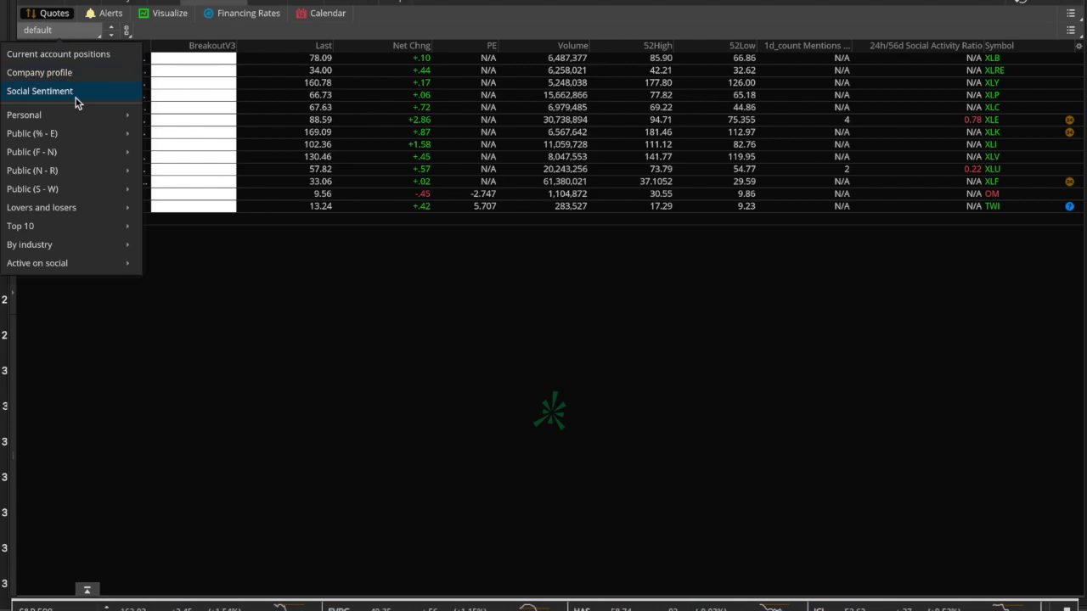
mouse_move(81, 115)
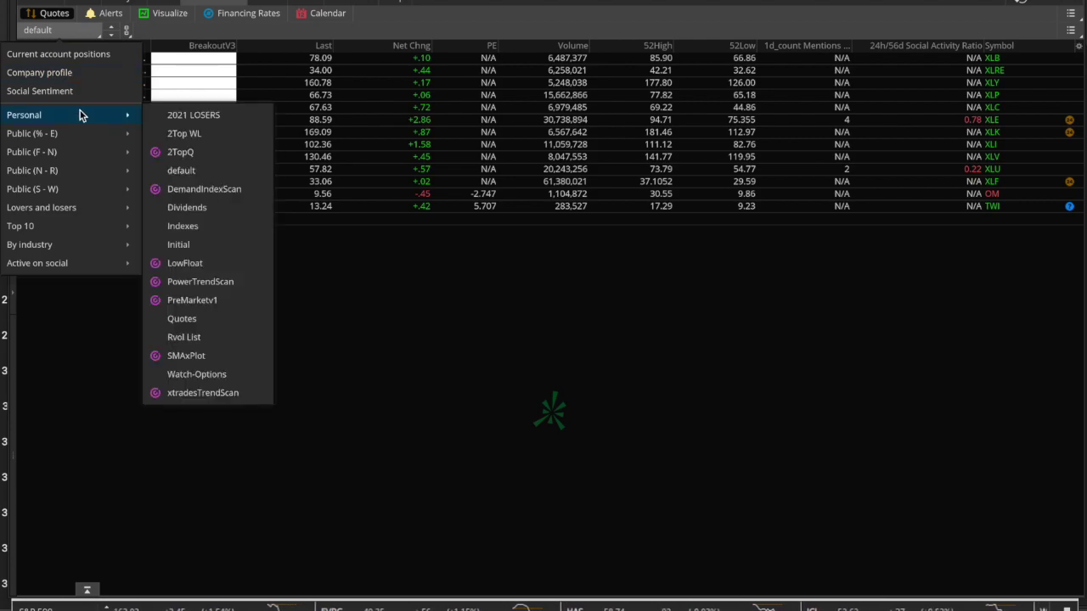
left_click(204, 337)
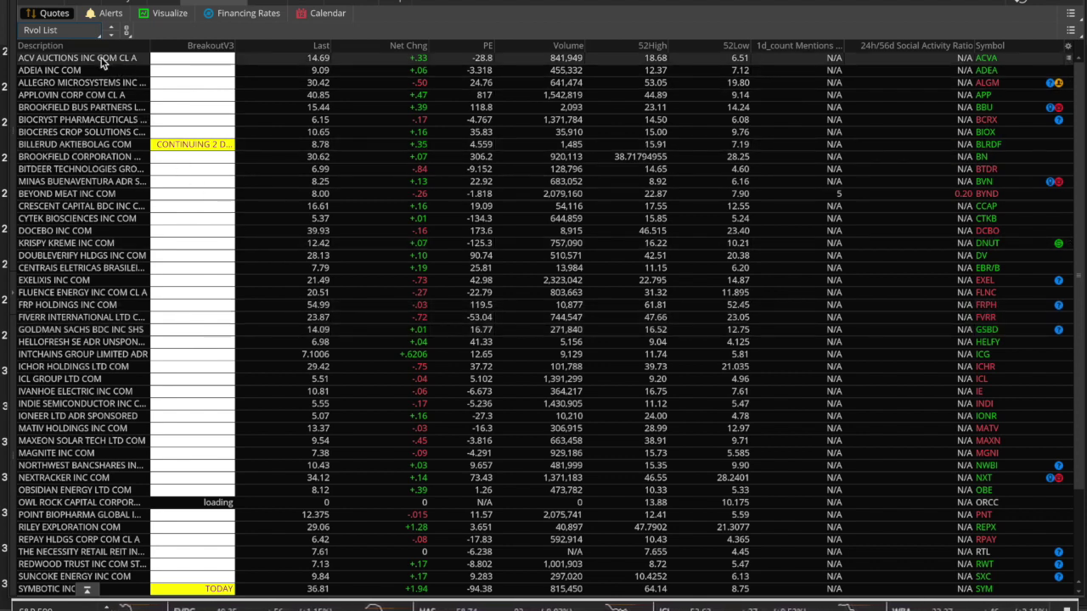
Step: Switch to the Public (S - W) S&P 500 Sector Indices watchlist
left_click(61, 32)
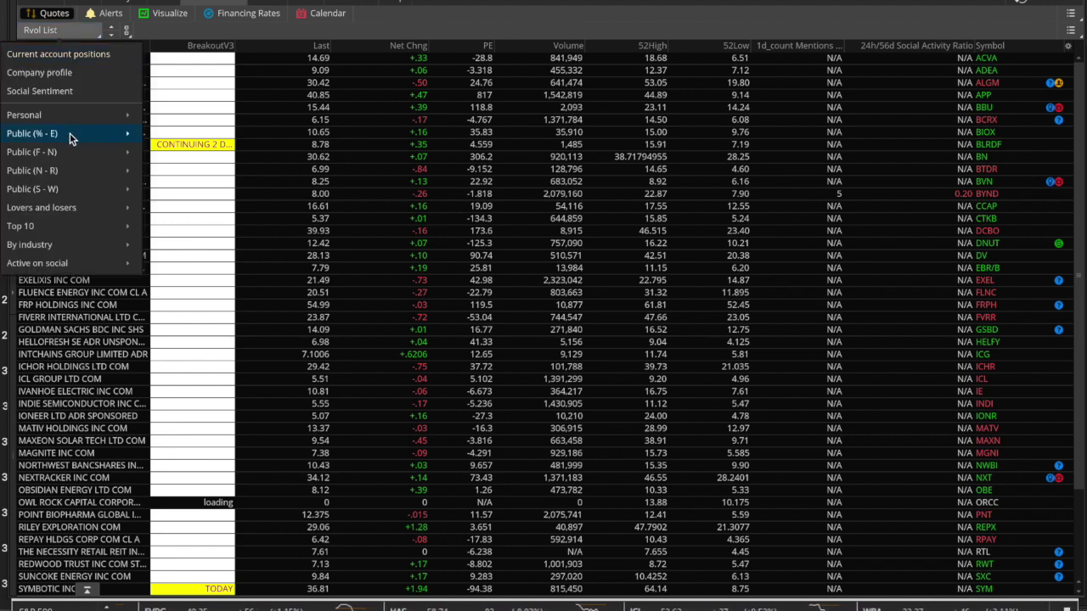
mouse_move(70, 136)
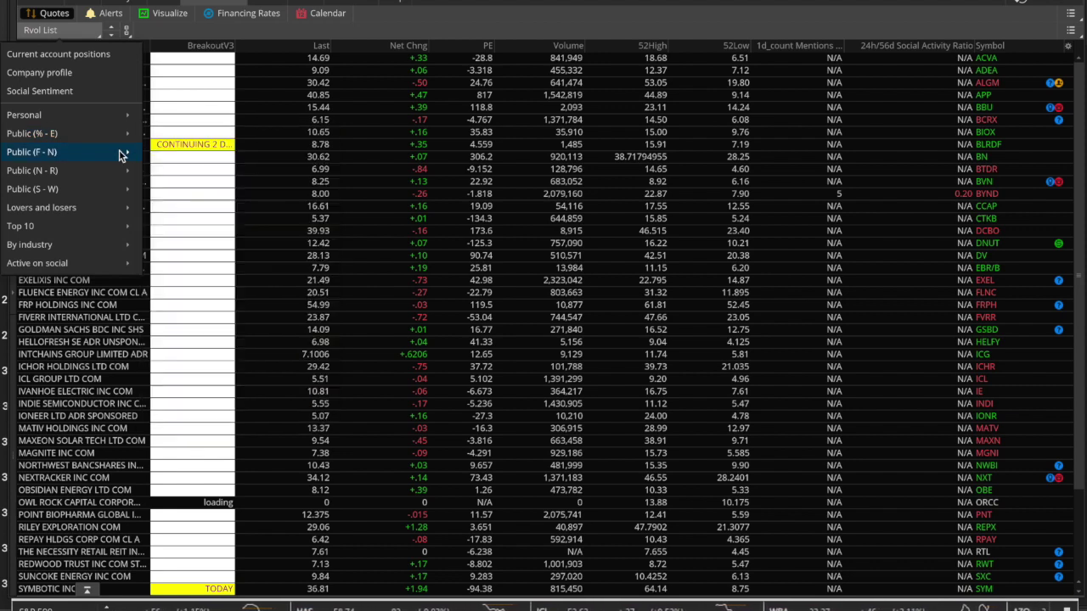
mouse_move(113, 156)
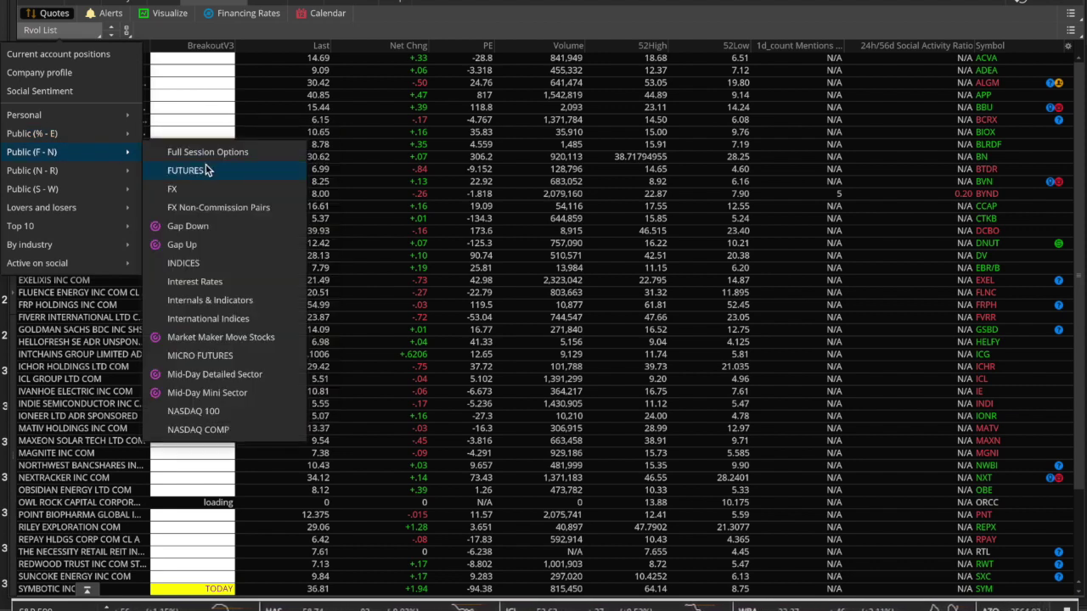
mouse_move(85, 173)
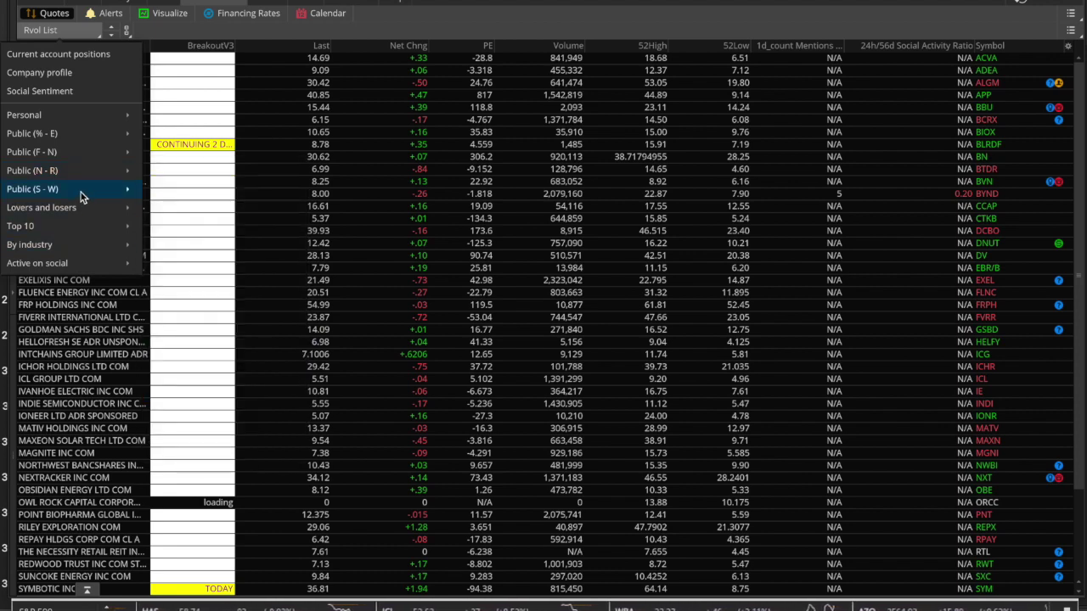
mouse_move(83, 196)
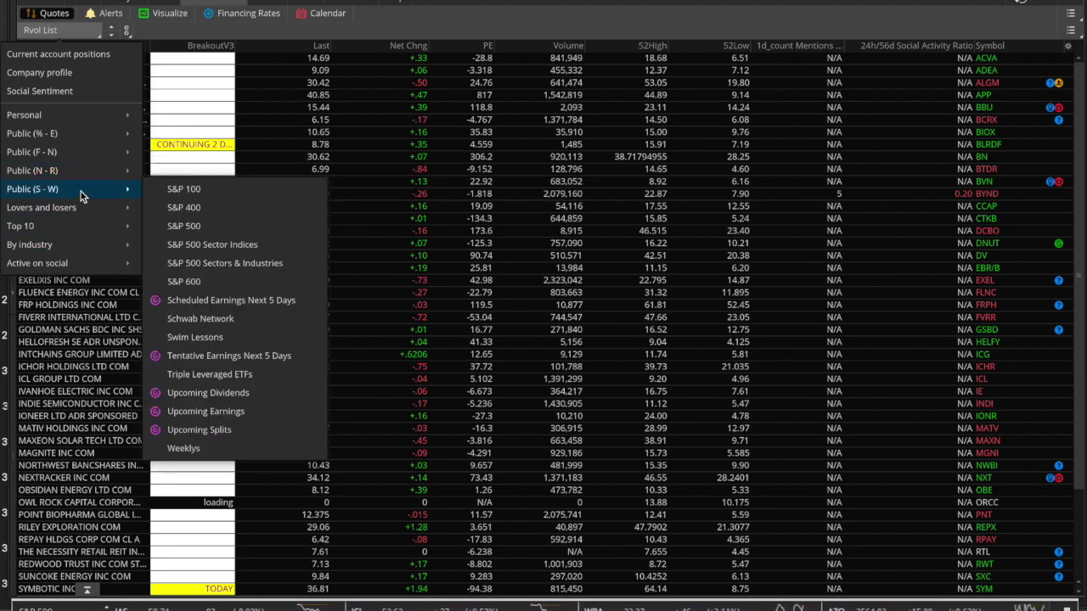
mouse_move(123, 208)
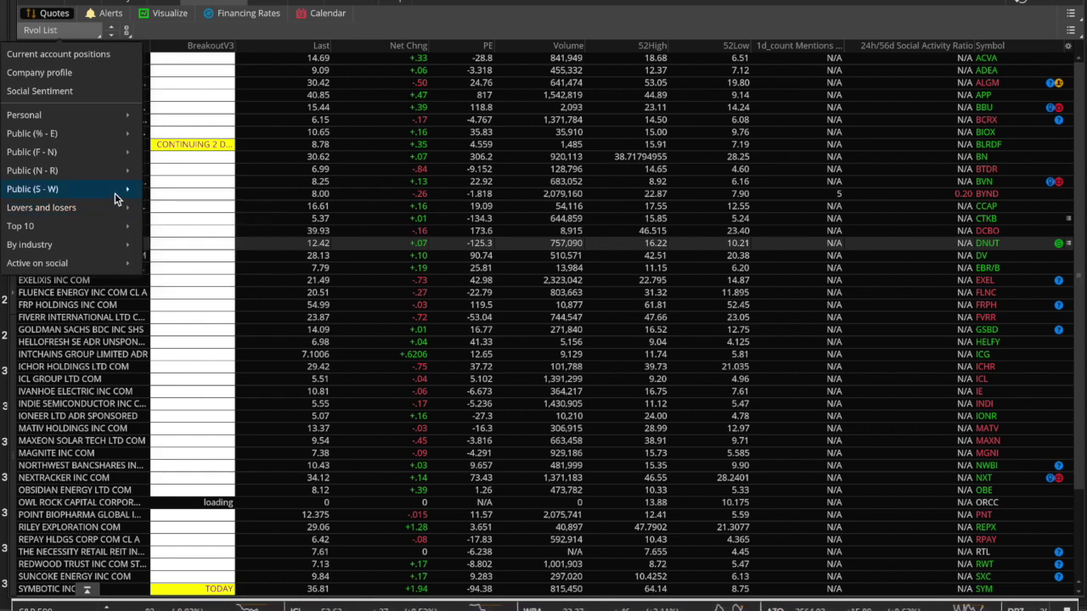
left_click(197, 251)
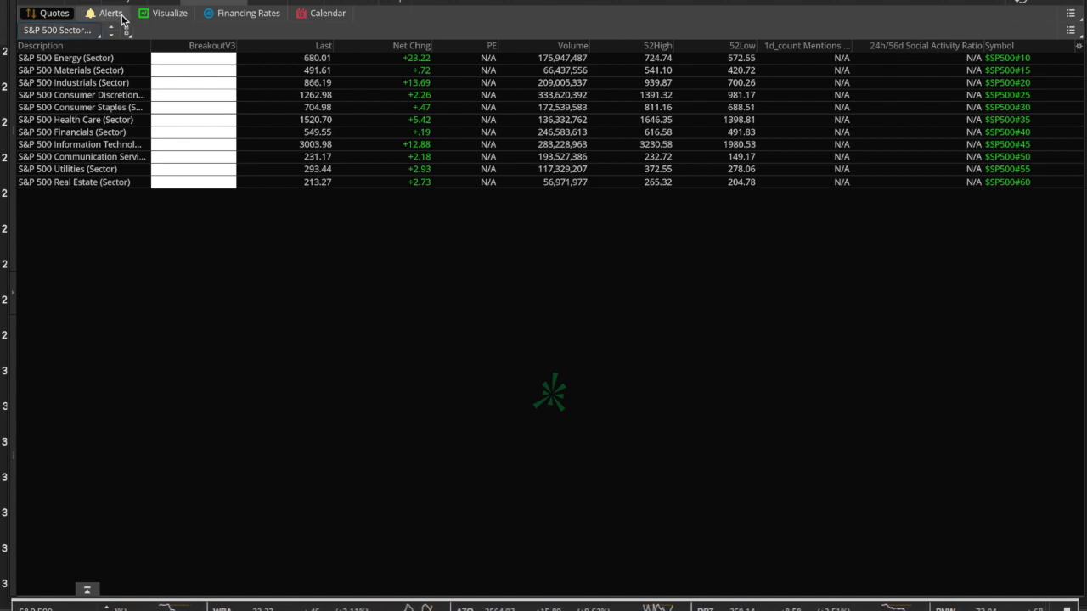
Step: View the Dow Jones, NASDAQ 100 and S&P 500 heat maps, then open the stock scanner
left_click(153, 16)
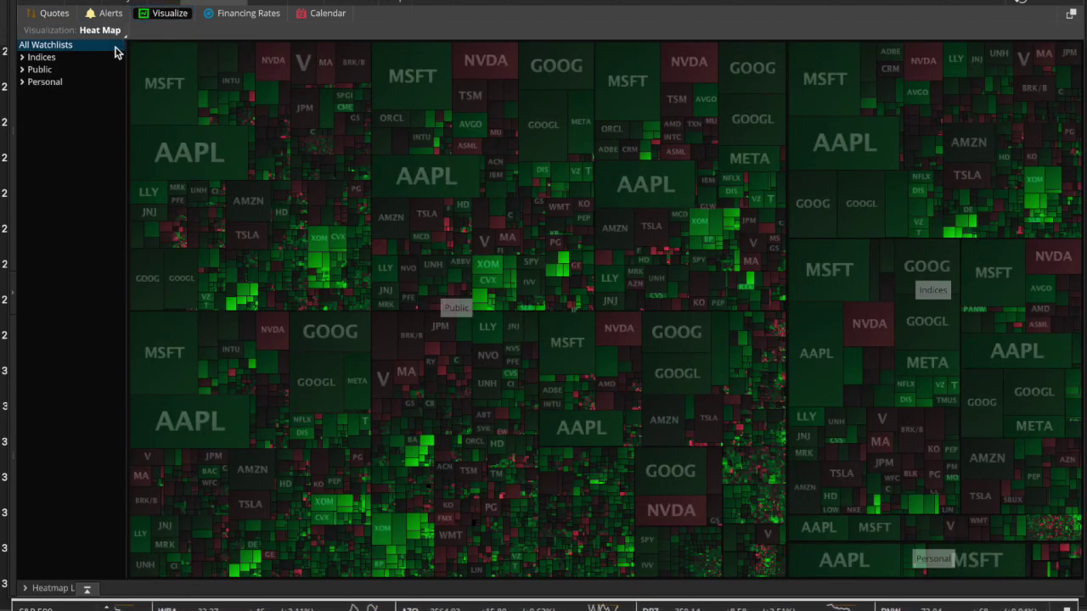
left_click(23, 58)
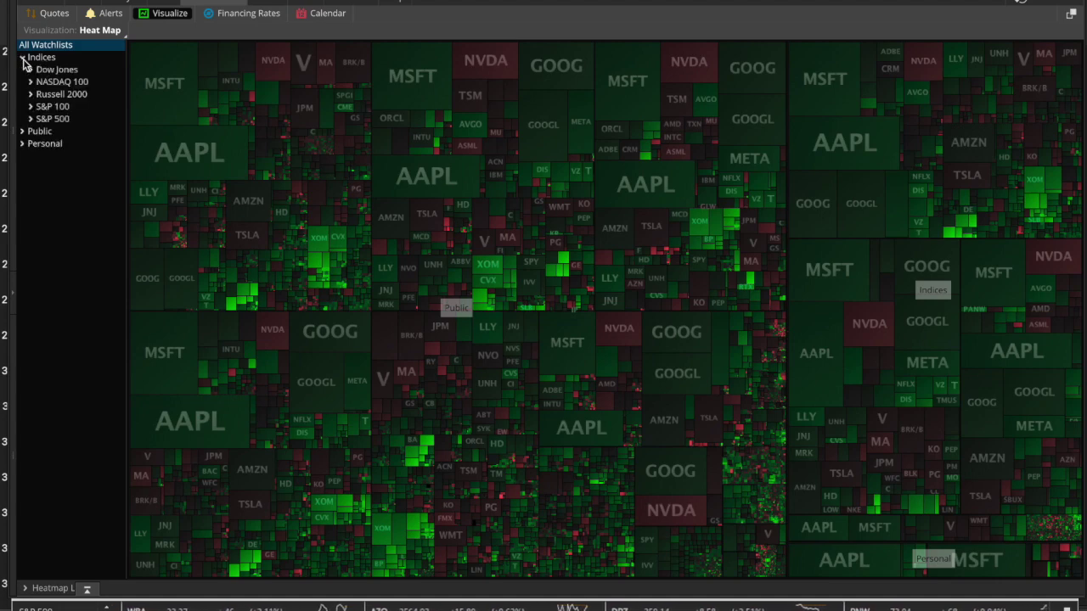
left_click(47, 74)
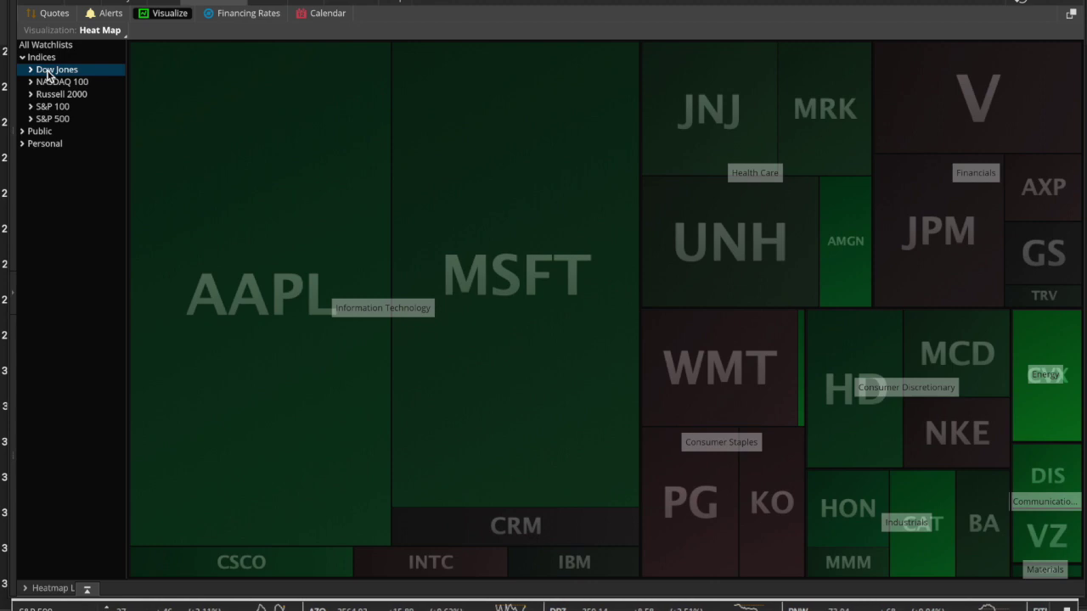
left_click(56, 84)
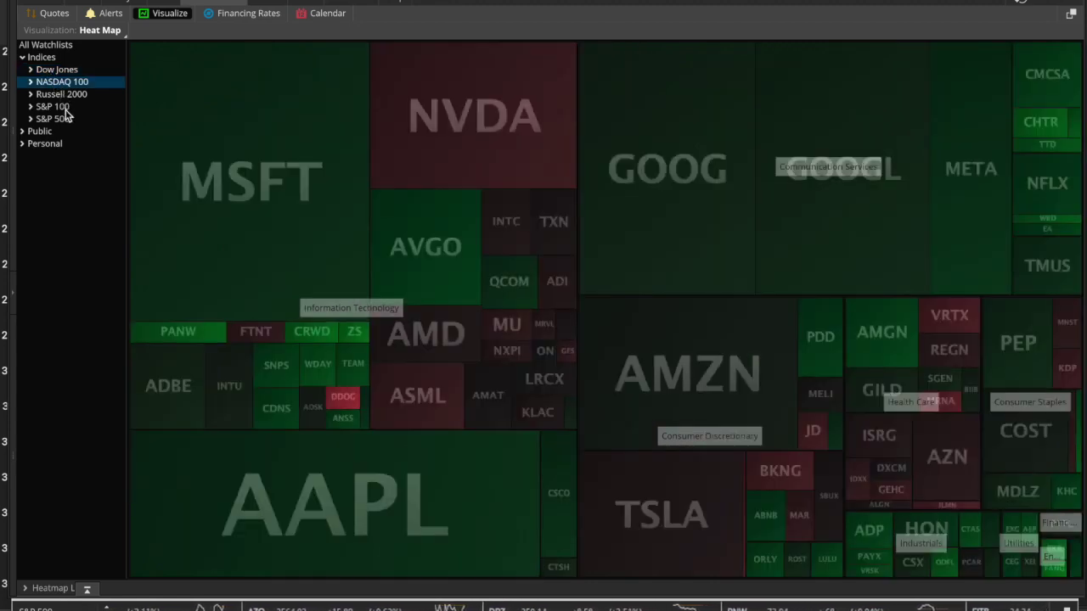
left_click(68, 122)
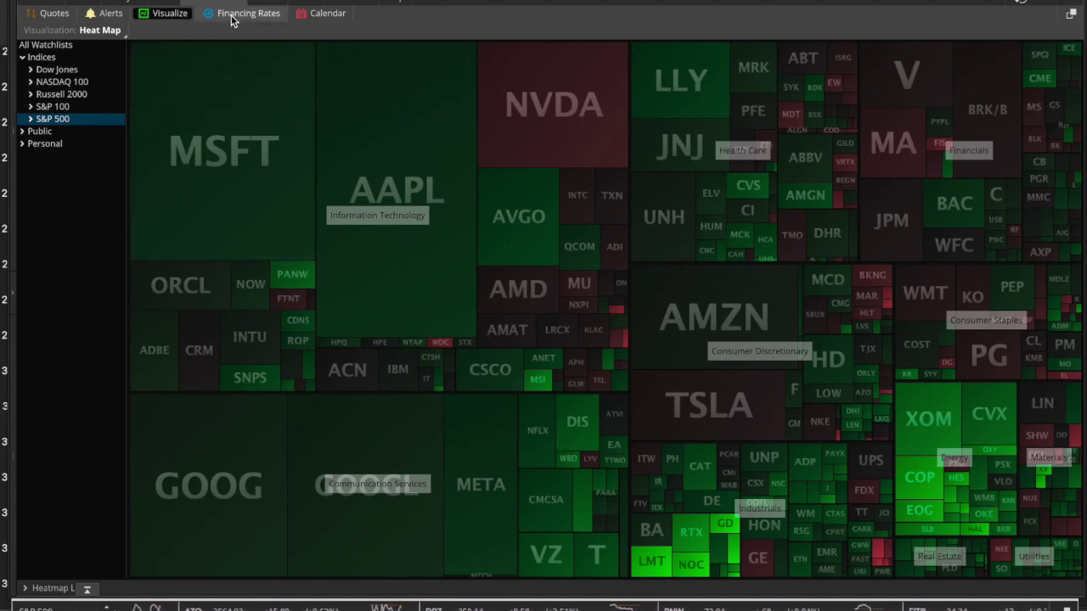
left_click(164, 4)
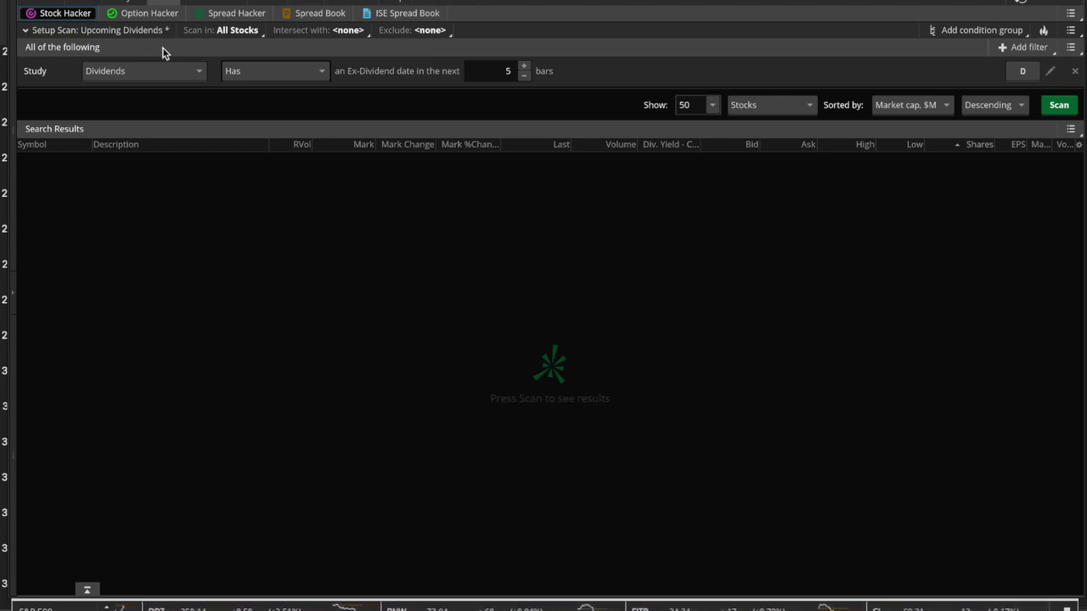
Step: Reset the Upcoming Dividends scan to the default All Stocks scan with Net change, Volume and % change filters
left_click(154, 34)
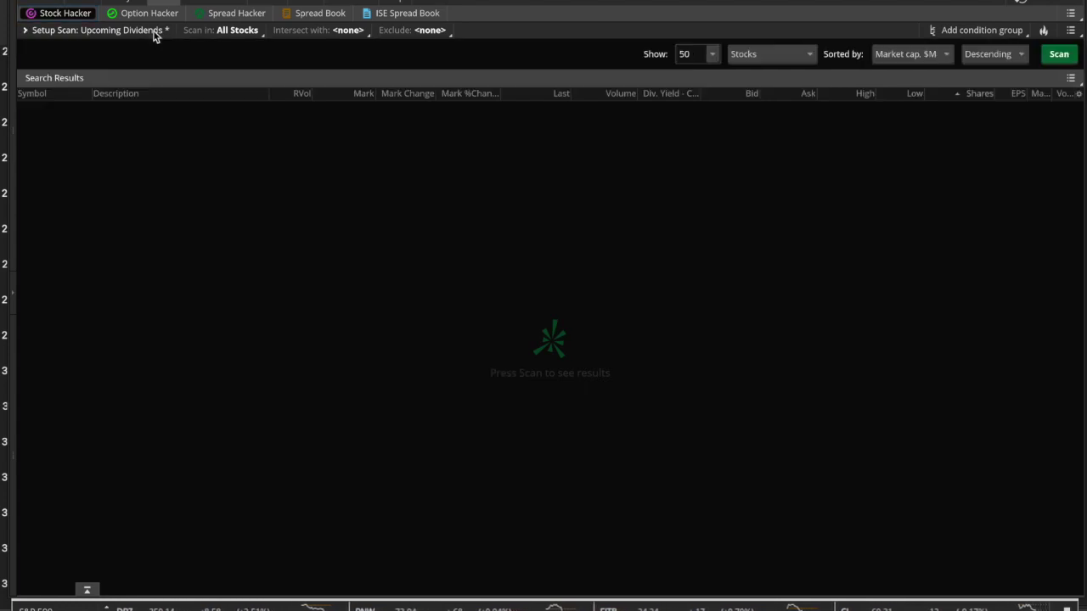
left_click(155, 34)
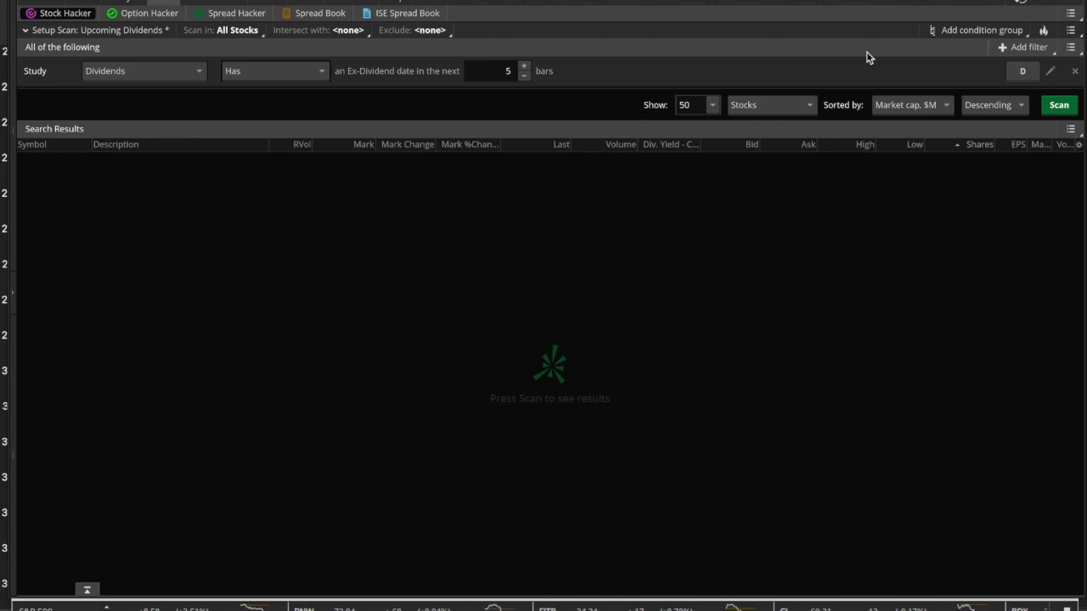
left_click(1070, 29)
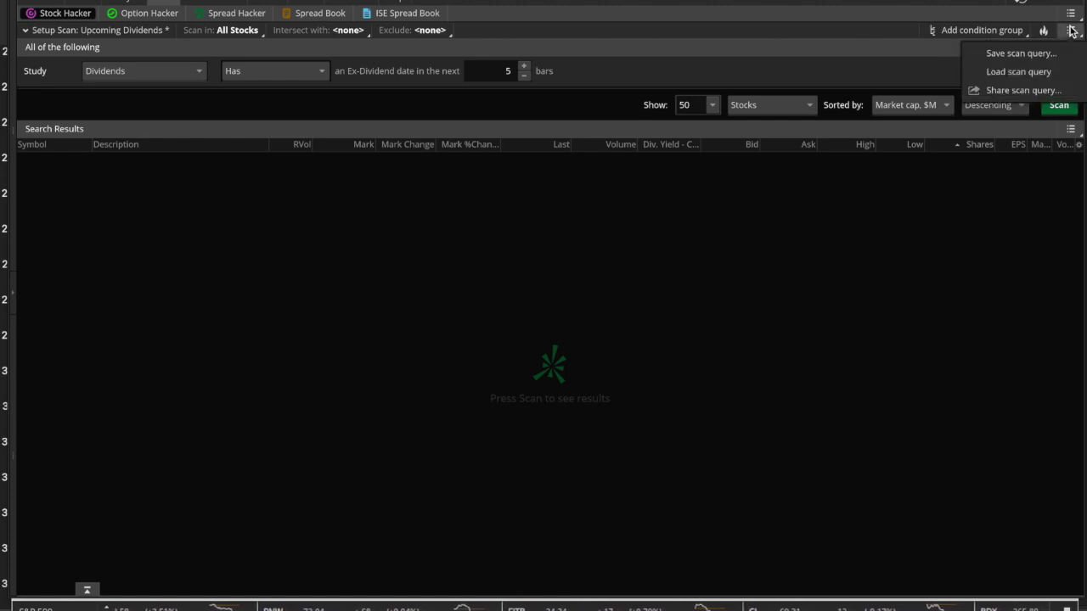
left_click(1071, 13)
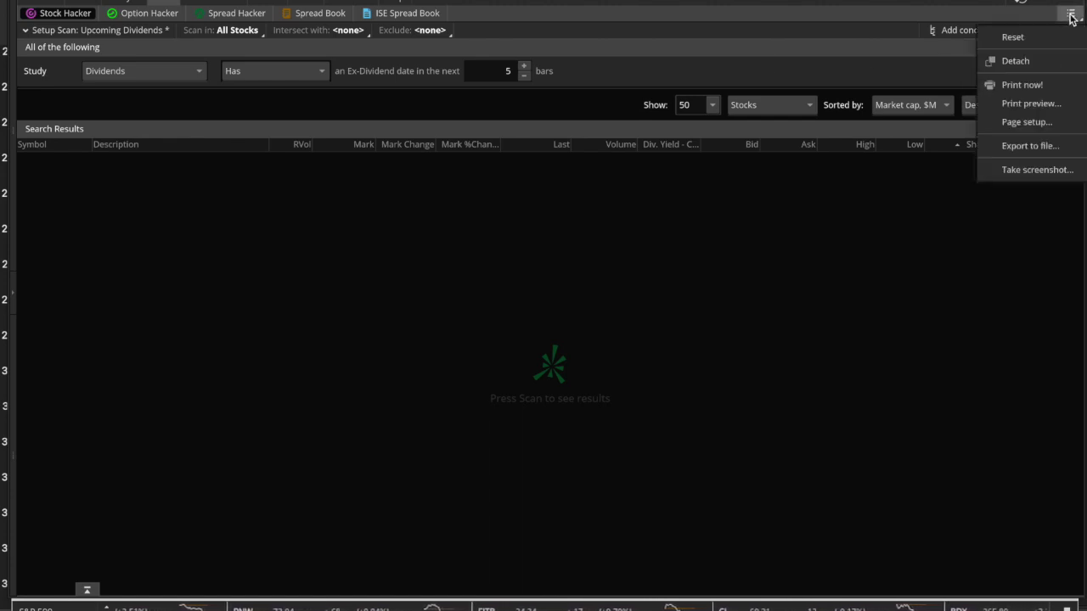
left_click(1012, 37)
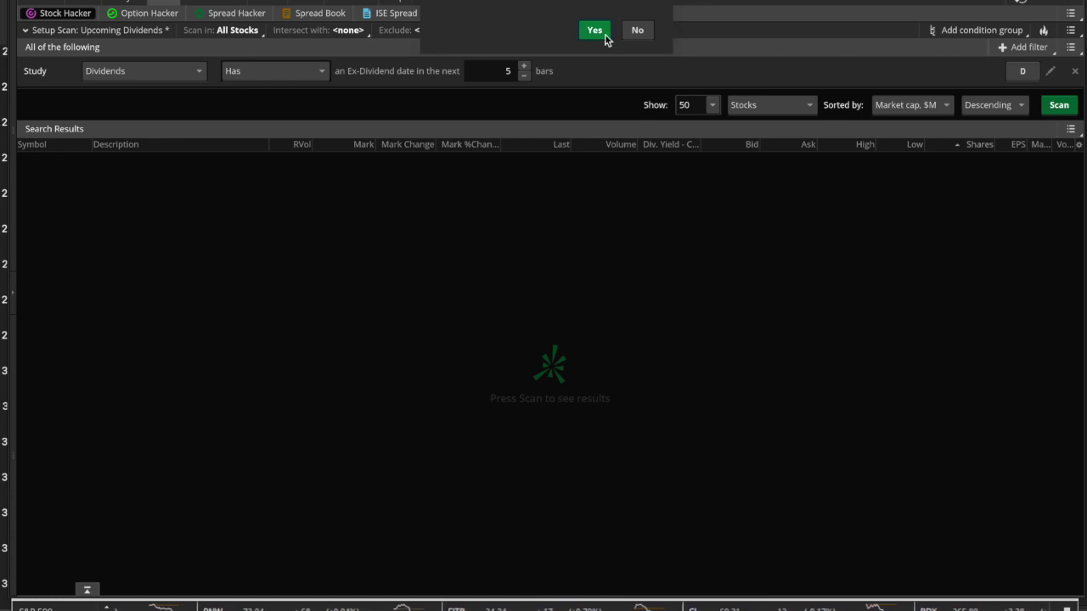
left_click(595, 15)
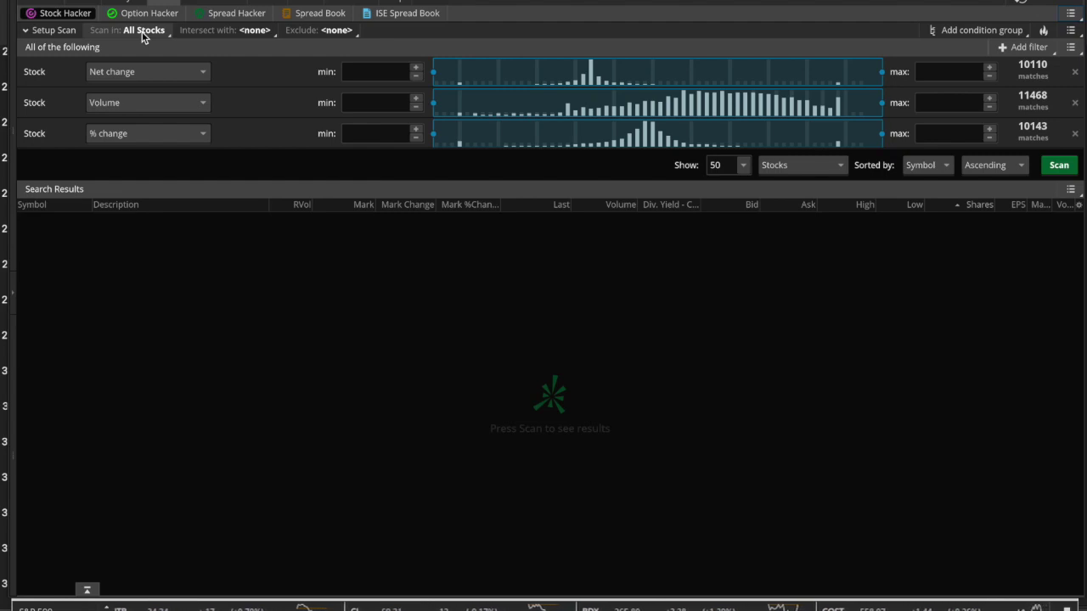
left_click(142, 32)
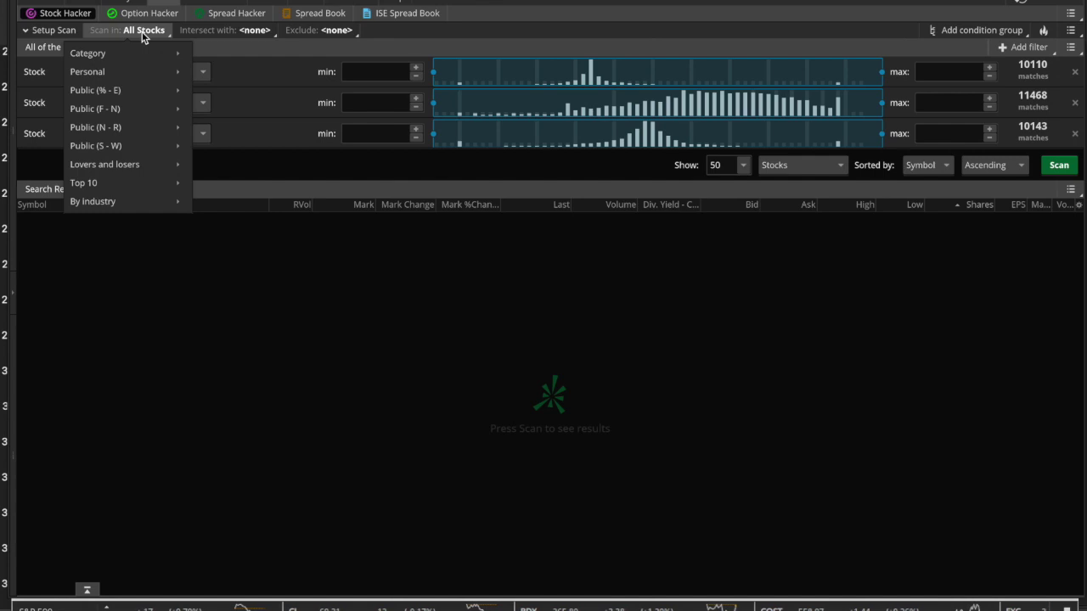
Step: Scan the S&P 100 (101 results) and raise the Net change minimum to about +3.98
mouse_move(156, 132)
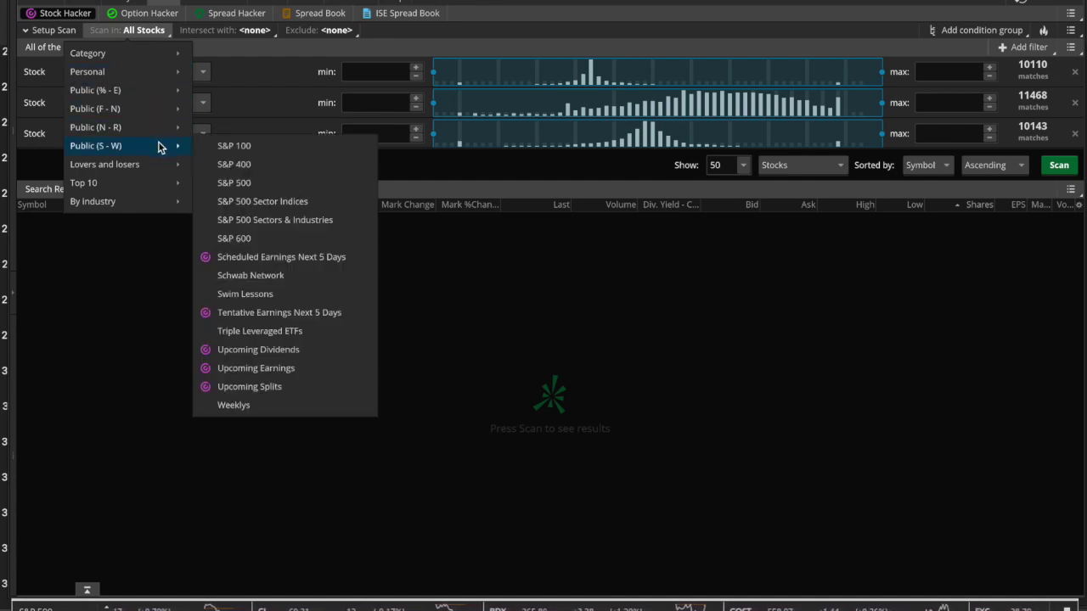
left_click(220, 146)
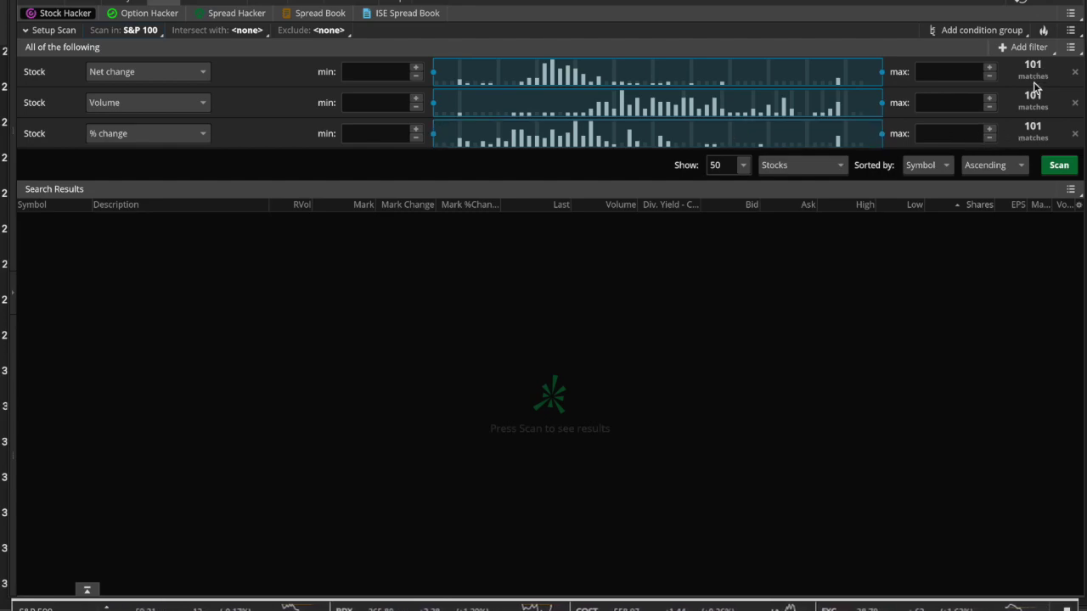
left_click(1060, 166)
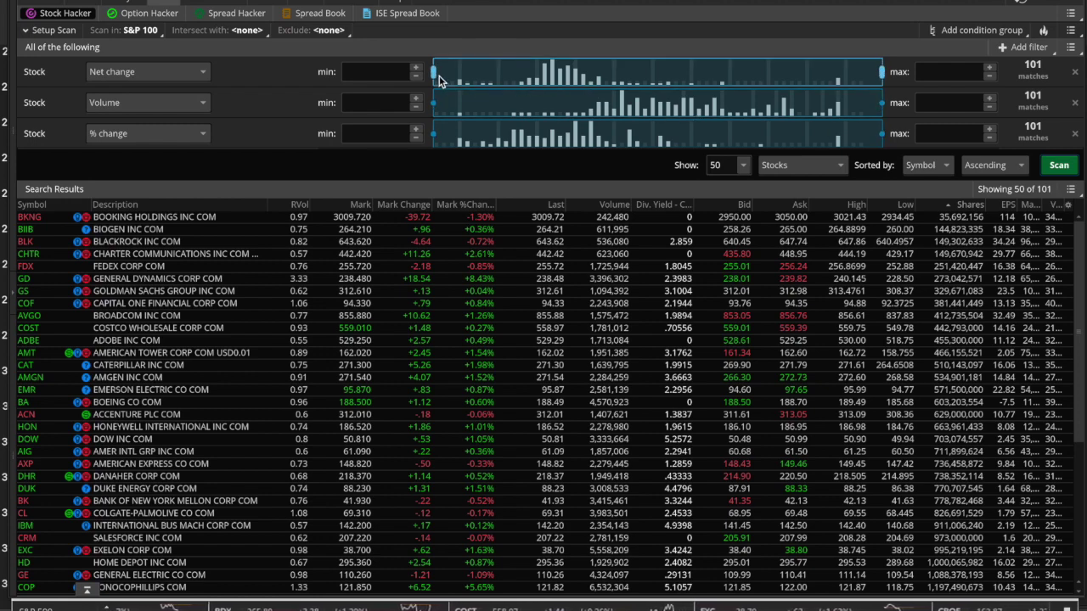
left_click_drag(434, 73, 665, 85)
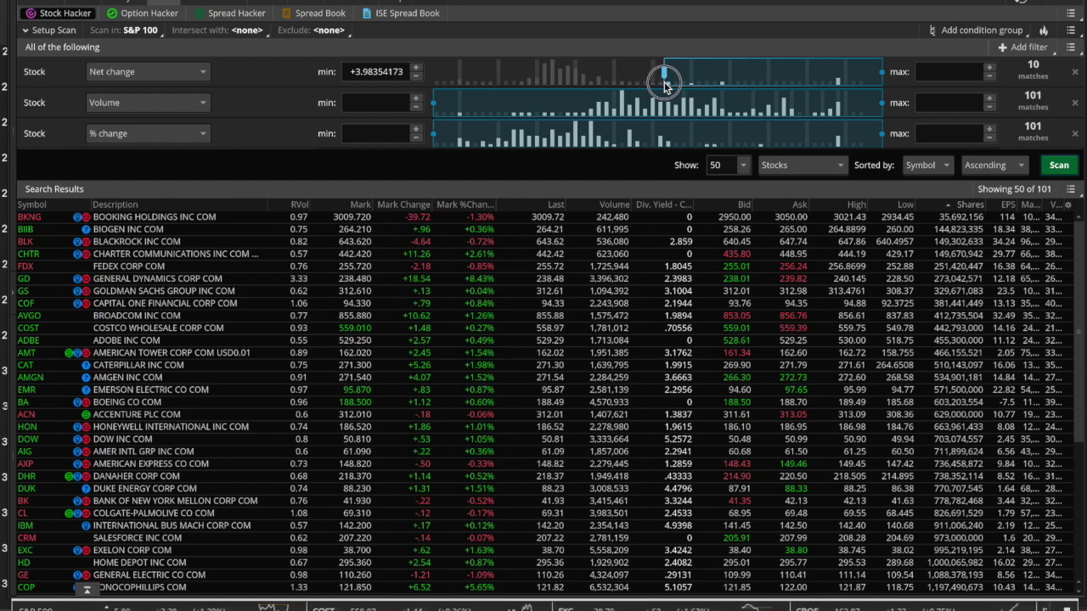
Step: Switch the first filter to Last price with a minimum of 68.00
left_click(136, 77)
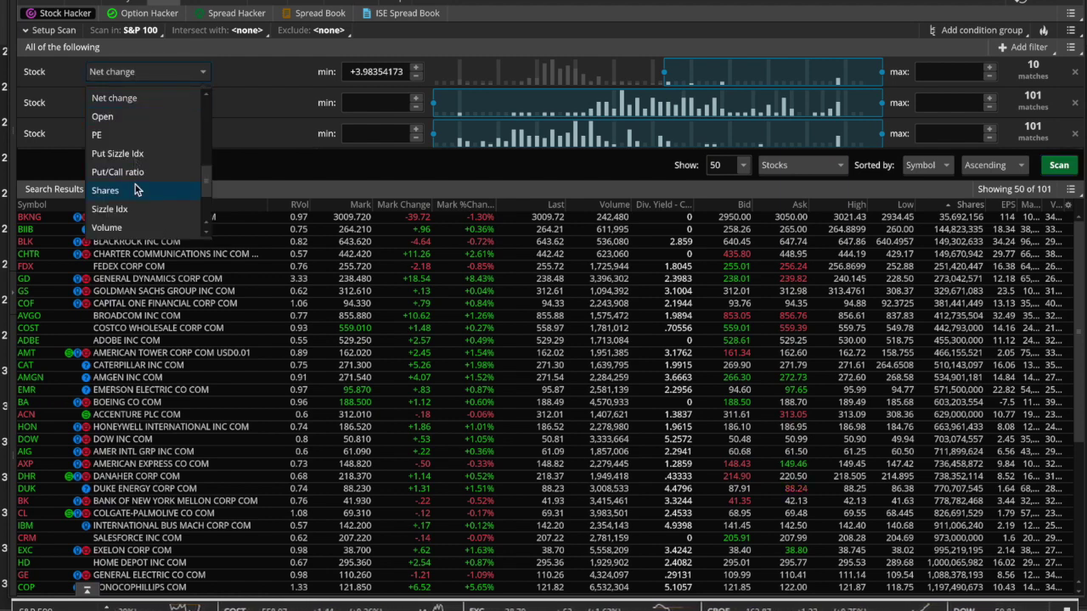
scroll(136, 189, "up", 3)
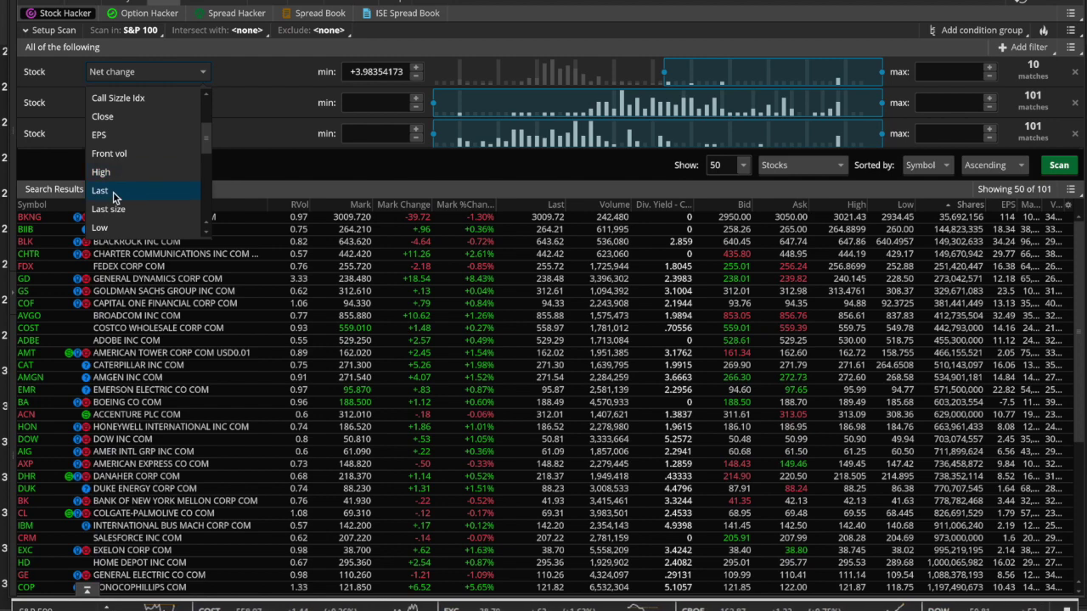
left_click(115, 192)
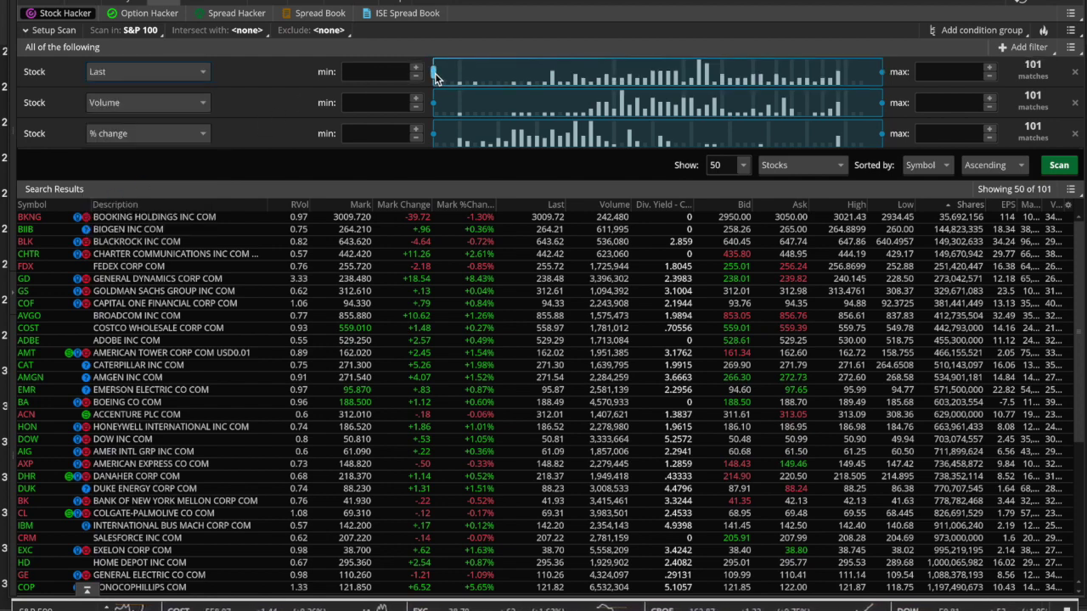
left_click_drag(435, 73, 631, 82)
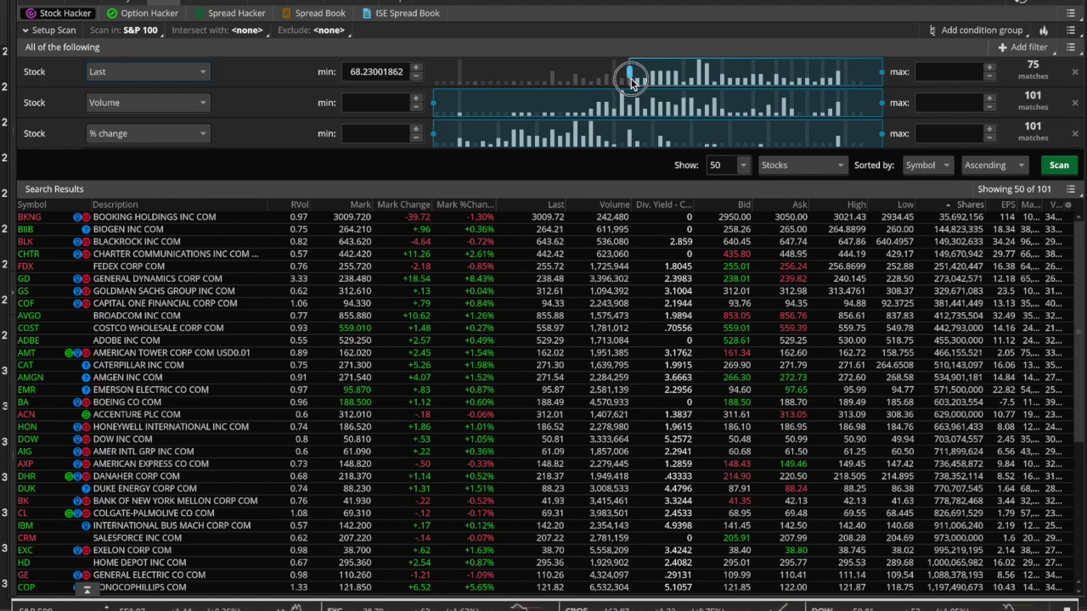
left_click_drag(630, 78, 631, 78)
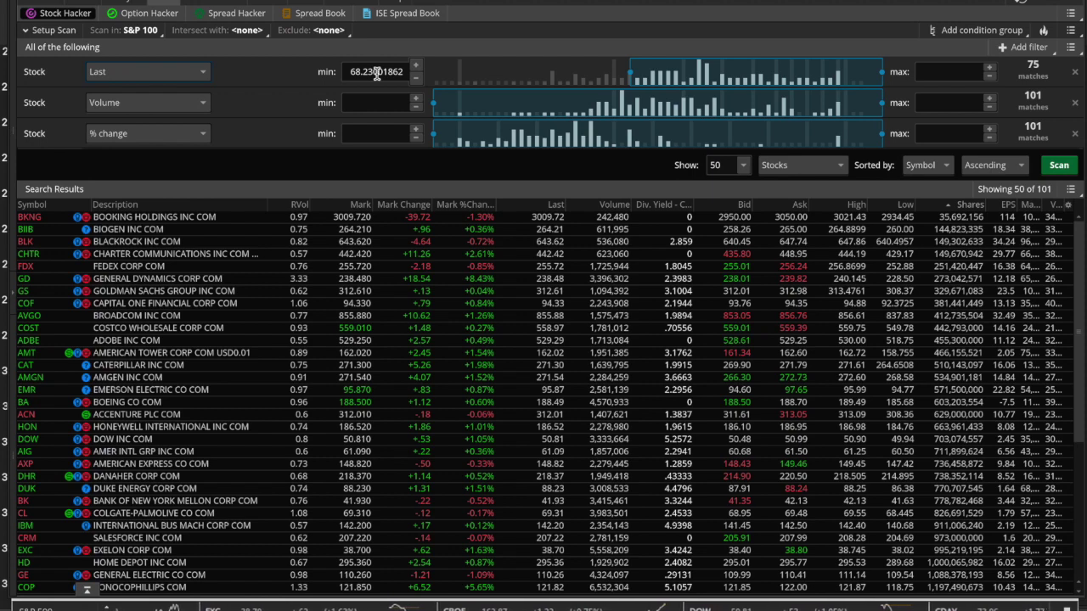
left_click_drag(366, 72, 447, 78)
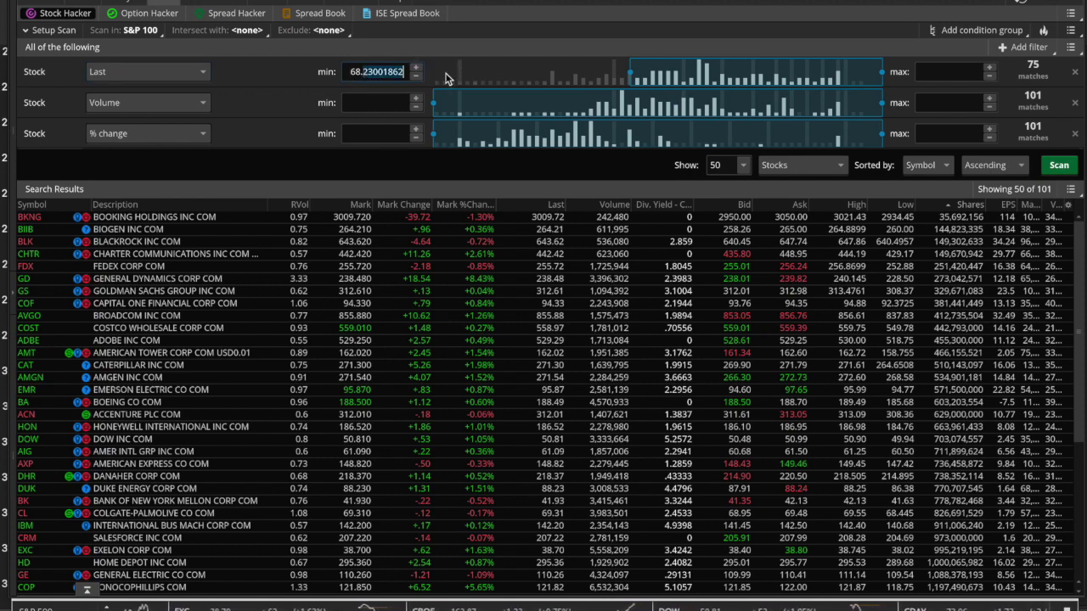
type("0")
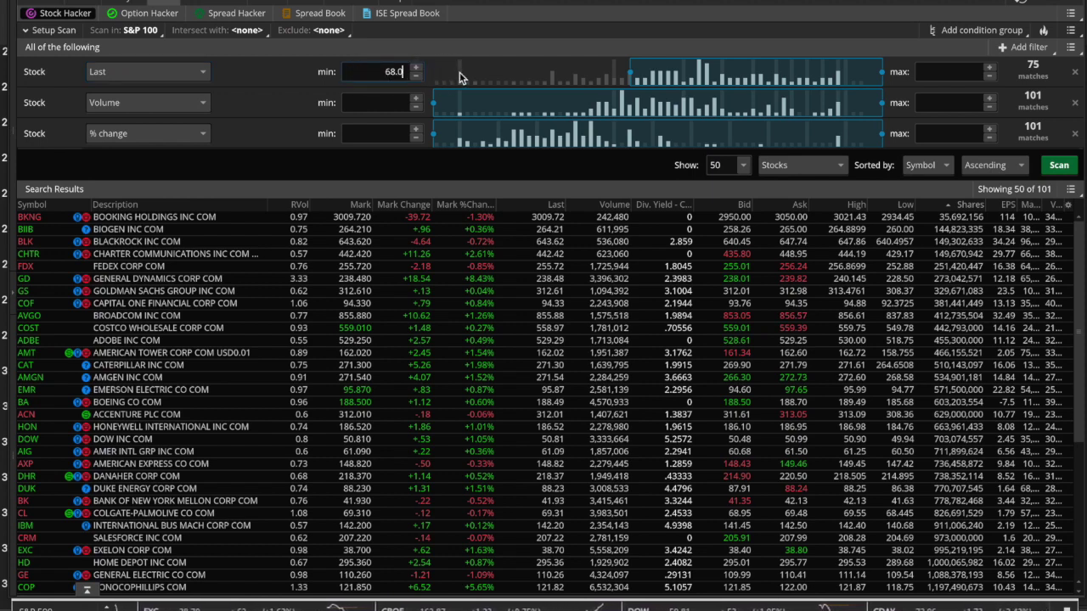
Step: Rerun the scan with the 68.00 price floor, then raise the Volume minimum and scan again
left_click(1055, 166)
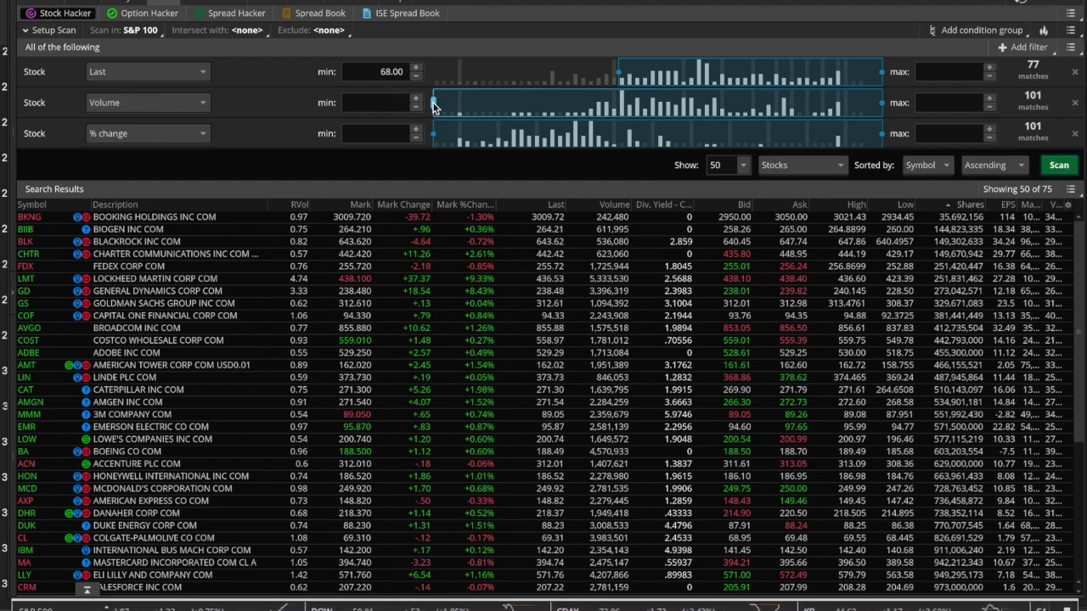
left_click_drag(431, 104, 618, 108)
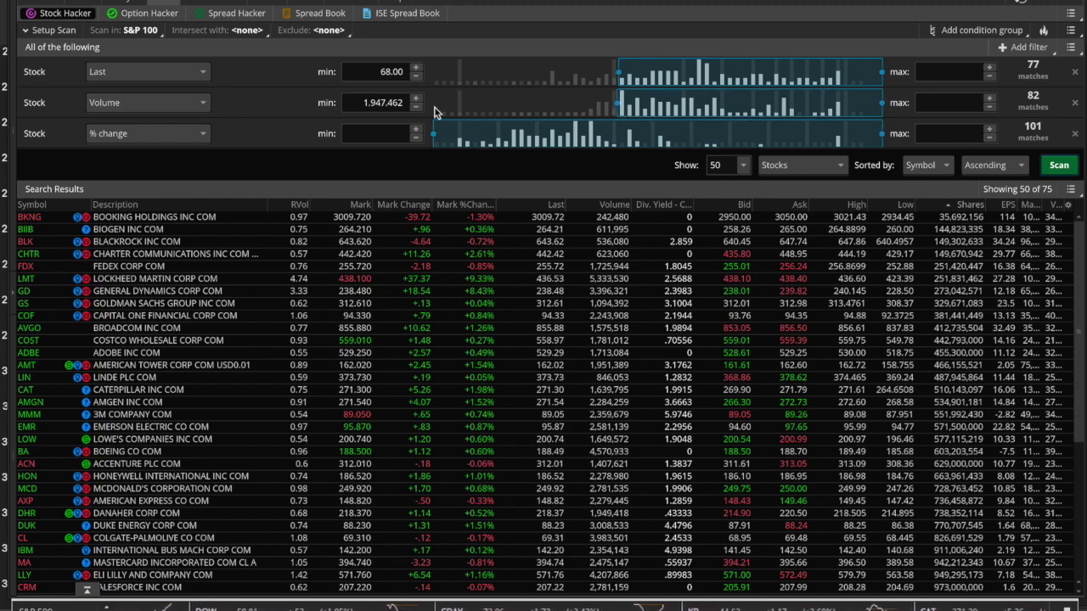
left_click(1059, 163)
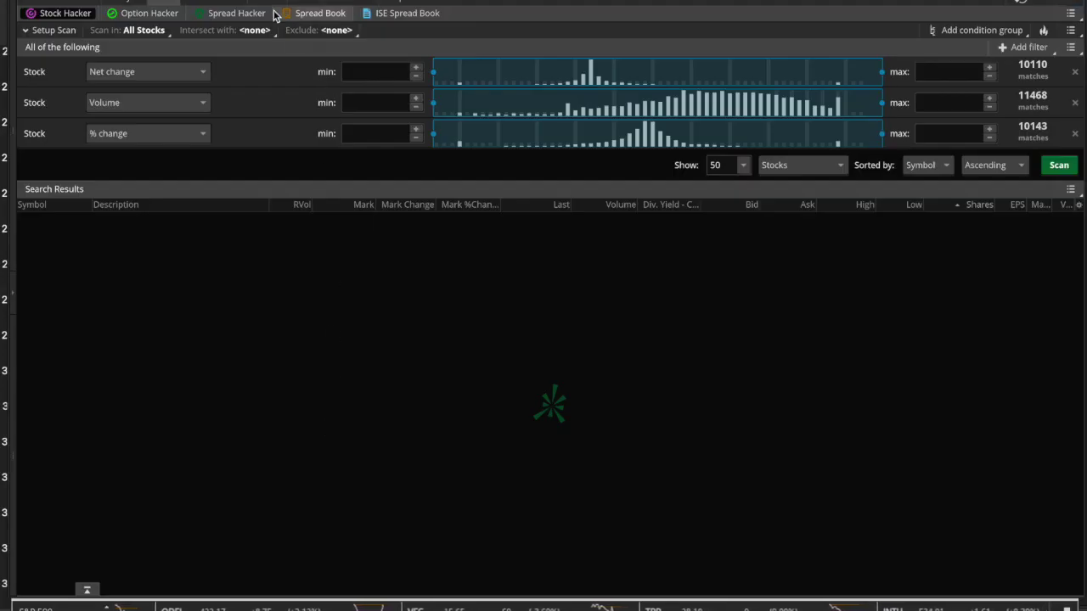
Step: View the Tools tab's Shared Items, then move to the Education overview with recommended videos
mouse_move(275, 7)
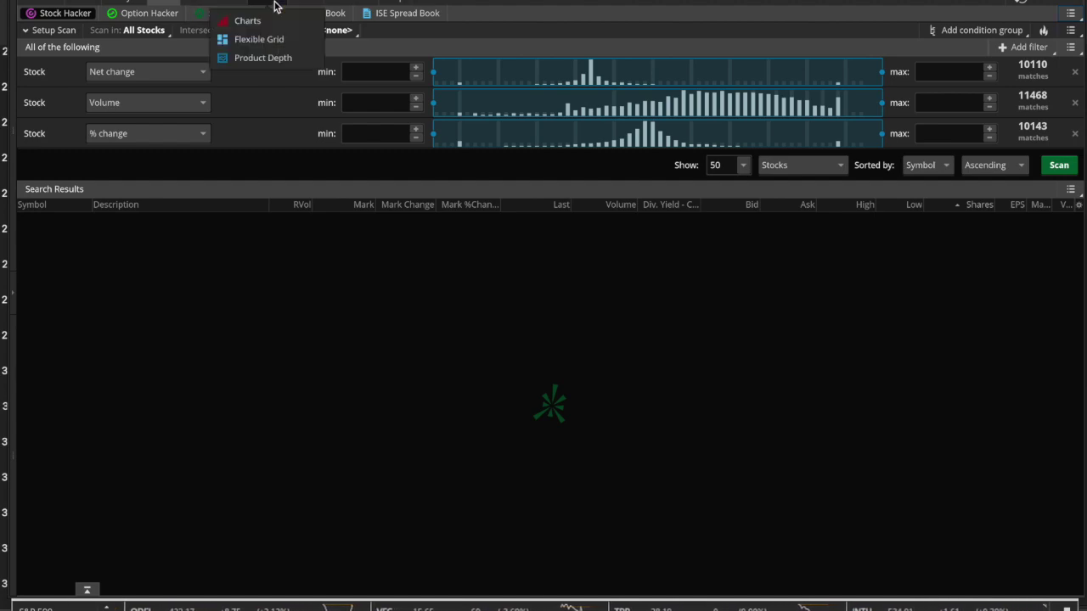
left_click(304, 5)
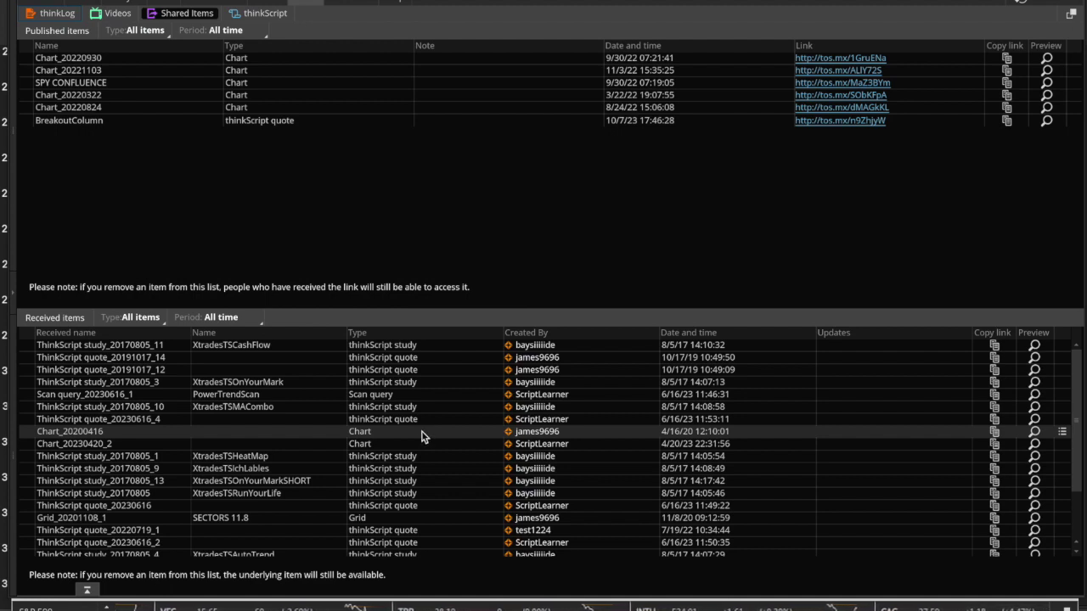
left_click(340, 4)
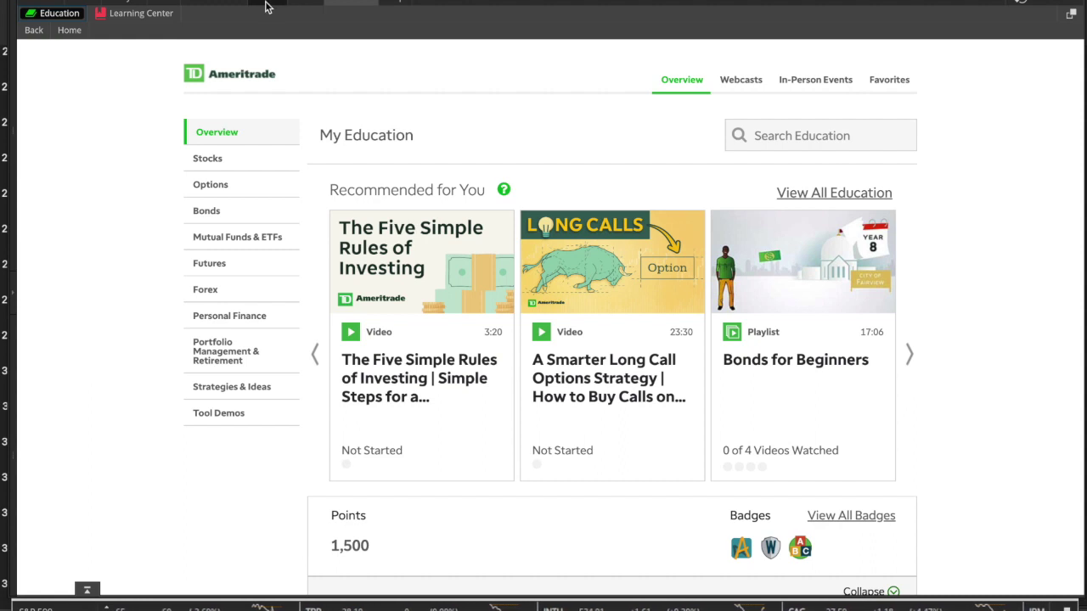
Step: Show the thinkorswim Learning Center subtab under Education
mouse_move(264, 6)
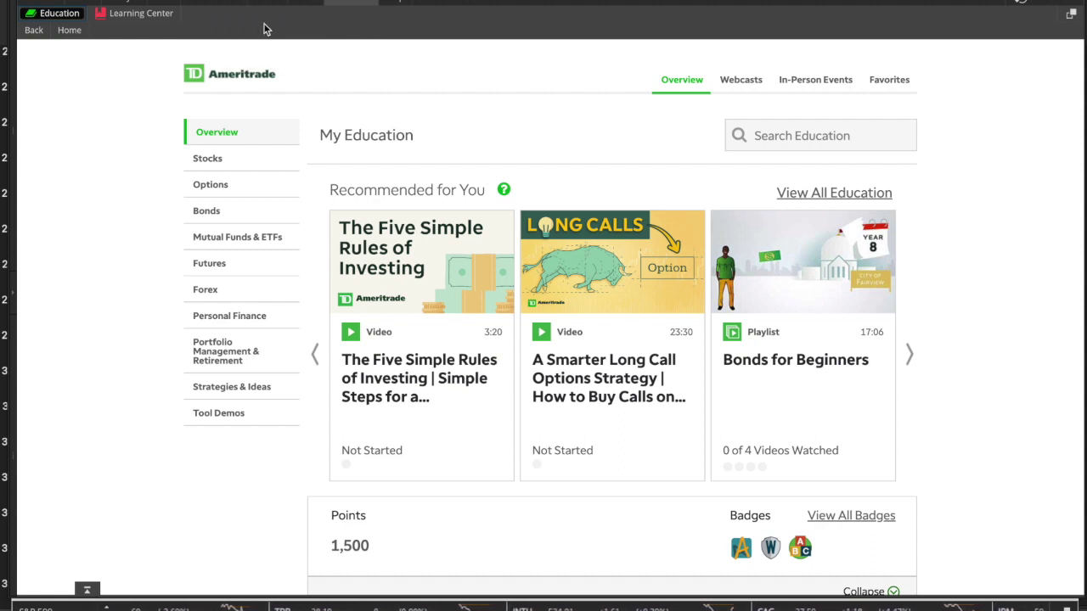
left_click(141, 13)
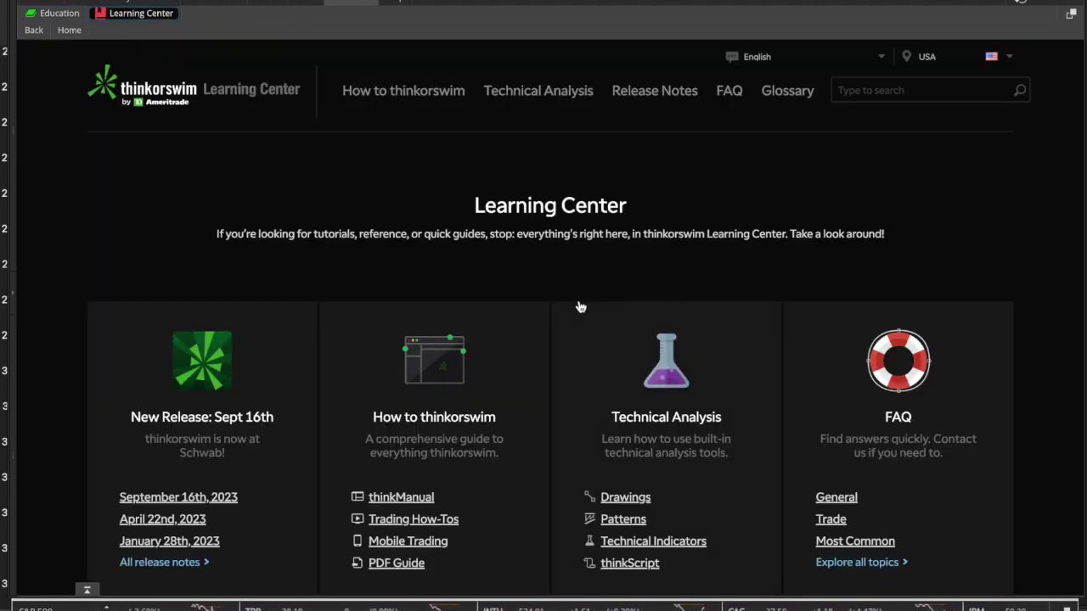